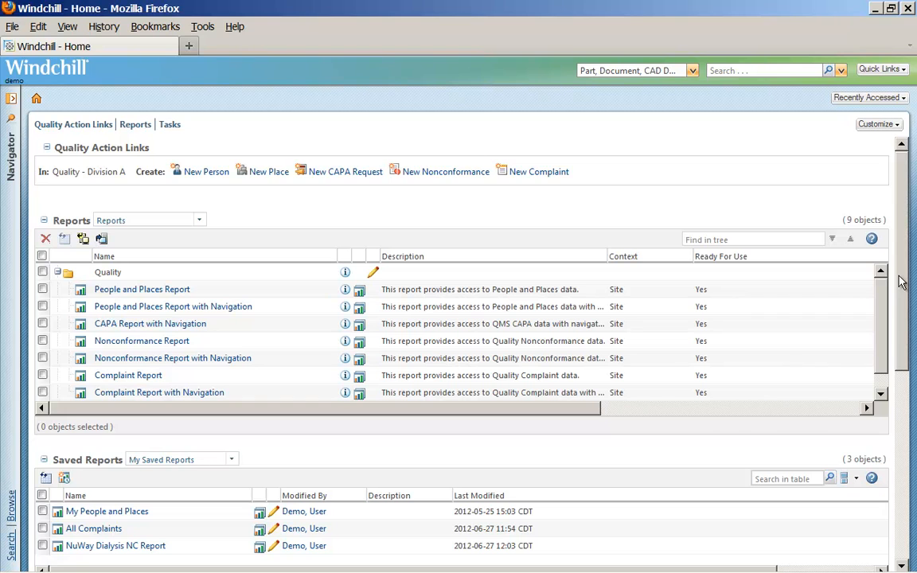
- Open the All Complaints saved report and maximize its window
drag(901, 281, 901, 307)
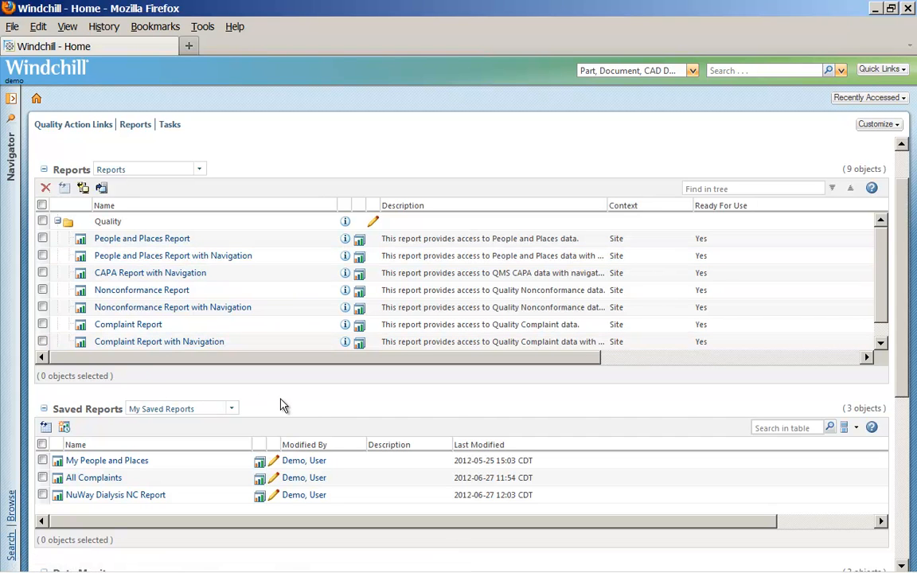
click(94, 478)
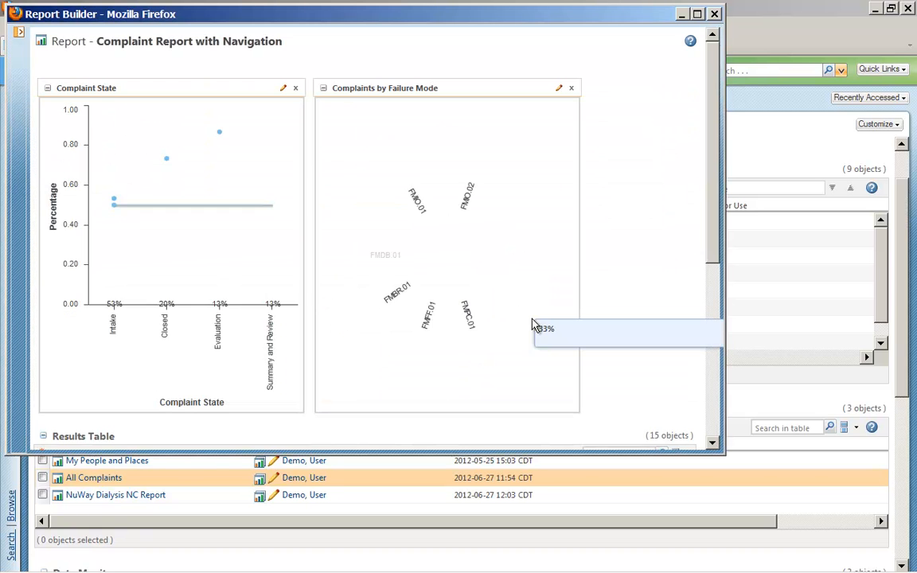
click(698, 15)
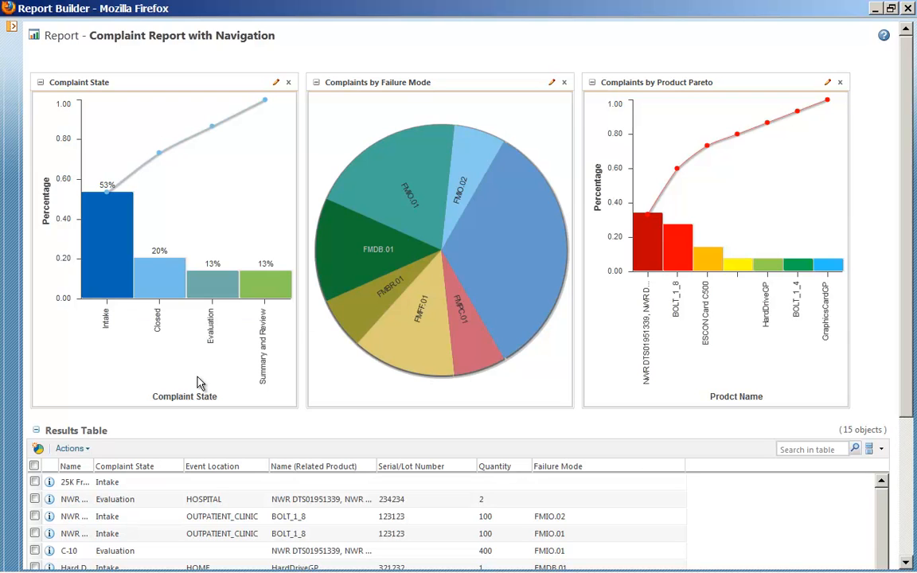
- Examine the segment values in the Complaint State, Complaints by Failure Mode and Complaints by Product Pareto charts
mouse_move(112, 270)
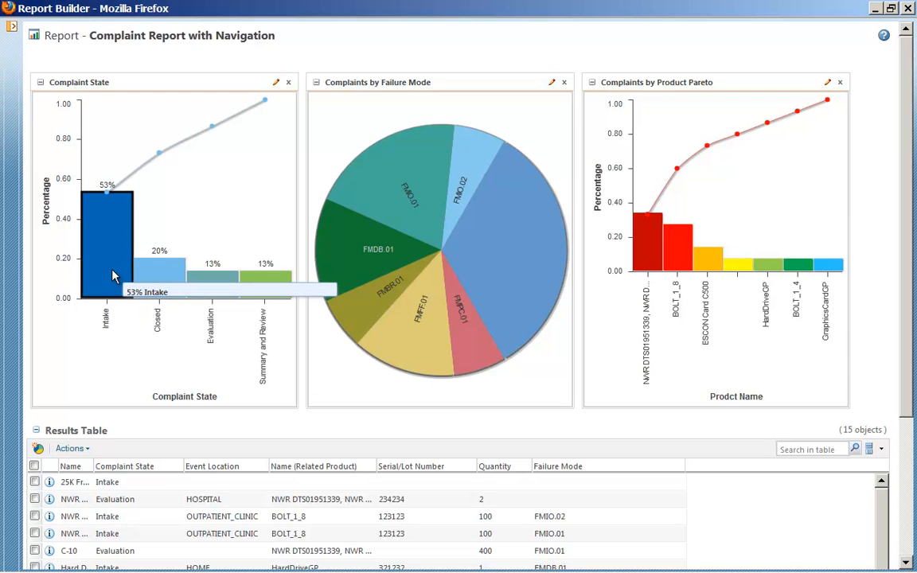
mouse_move(245, 292)
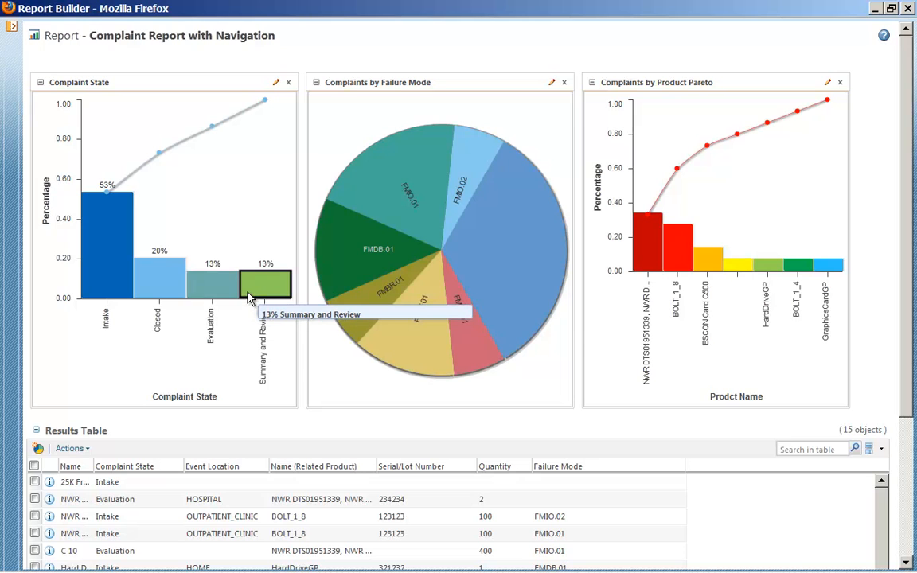
mouse_move(398, 202)
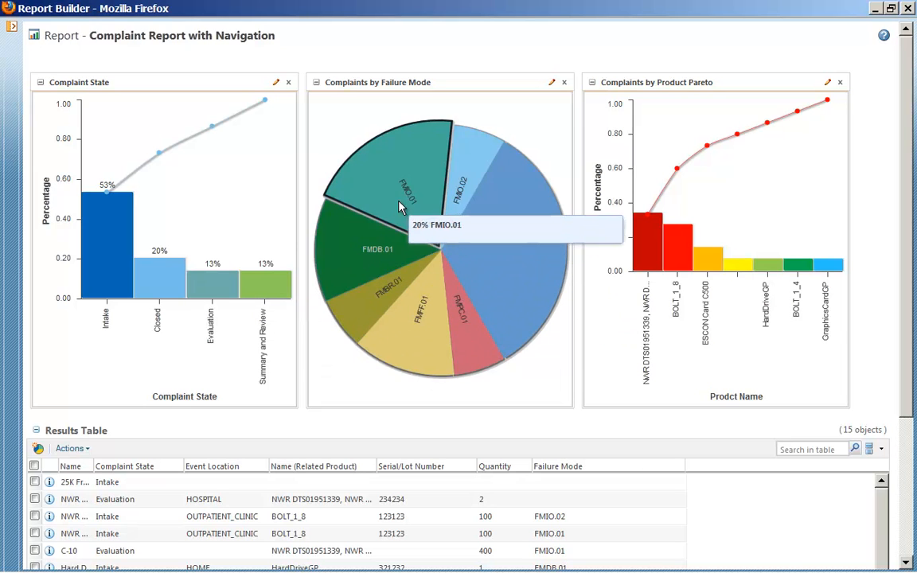
mouse_move(459, 343)
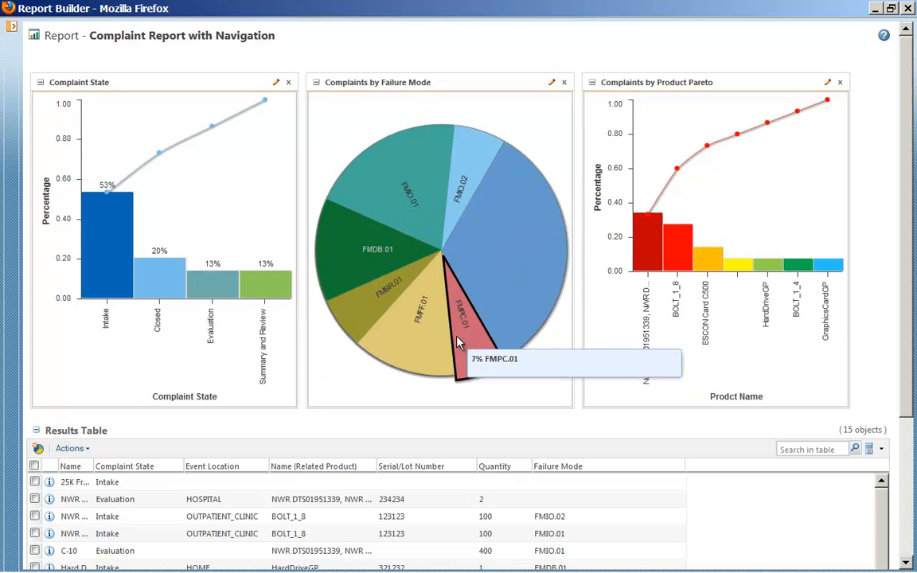
mouse_move(541, 275)
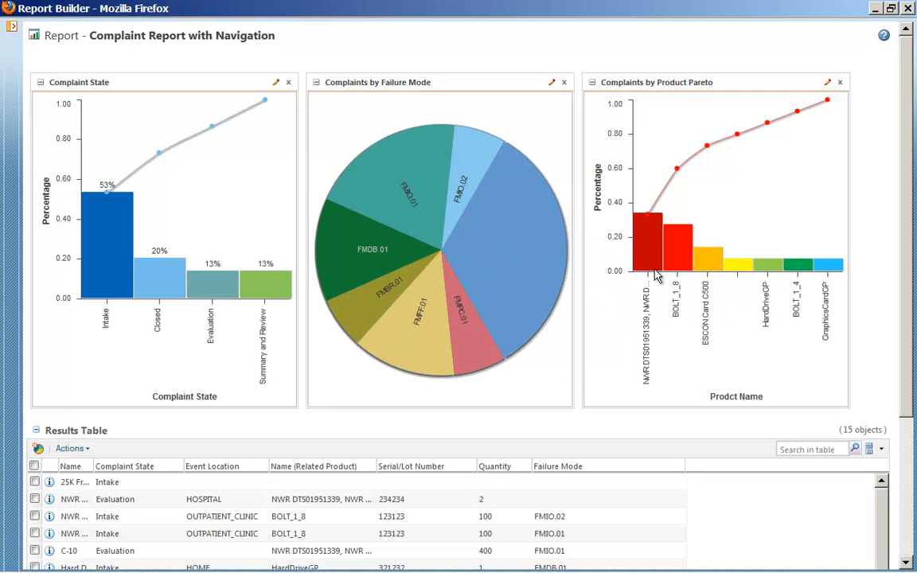
mouse_move(653, 261)
mouse_move(703, 265)
- Widen the Name column of the Results Table so the full complaint names fit
scroll(911, 213, down, 2)
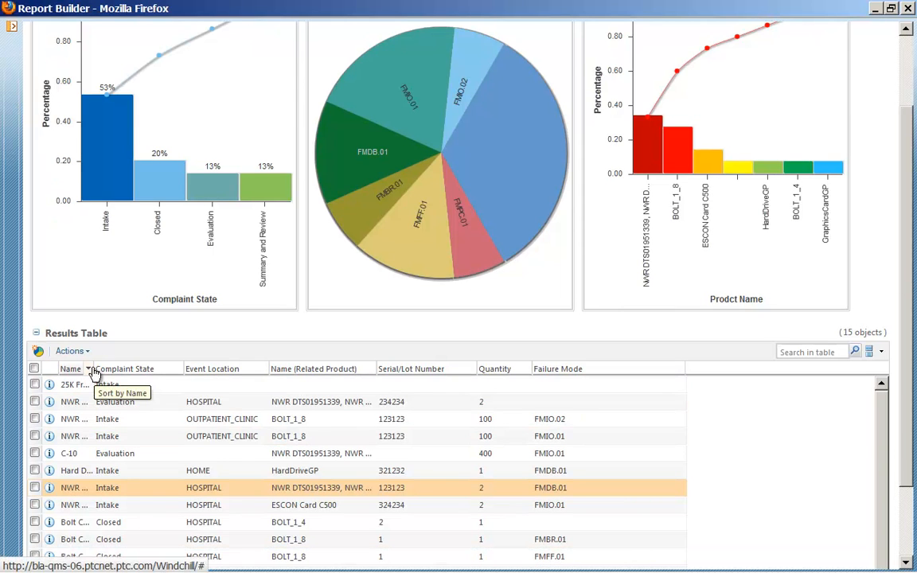
drag(90, 369, 227, 374)
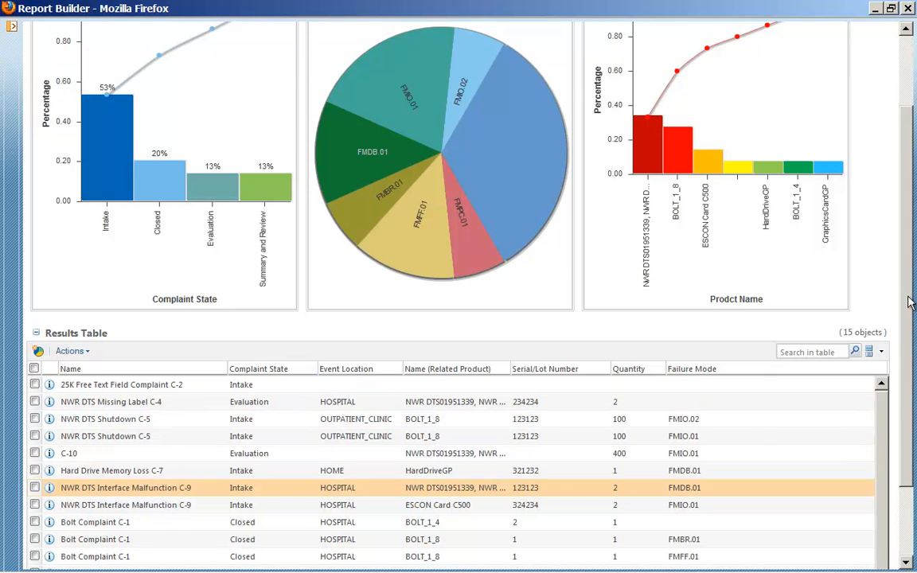
- Preview the saved charts Event Location, Failure Modes and Name (Related Product) in the Complaint State chart editor, and leave it without applying changes
scroll(446, 96, up, 3)
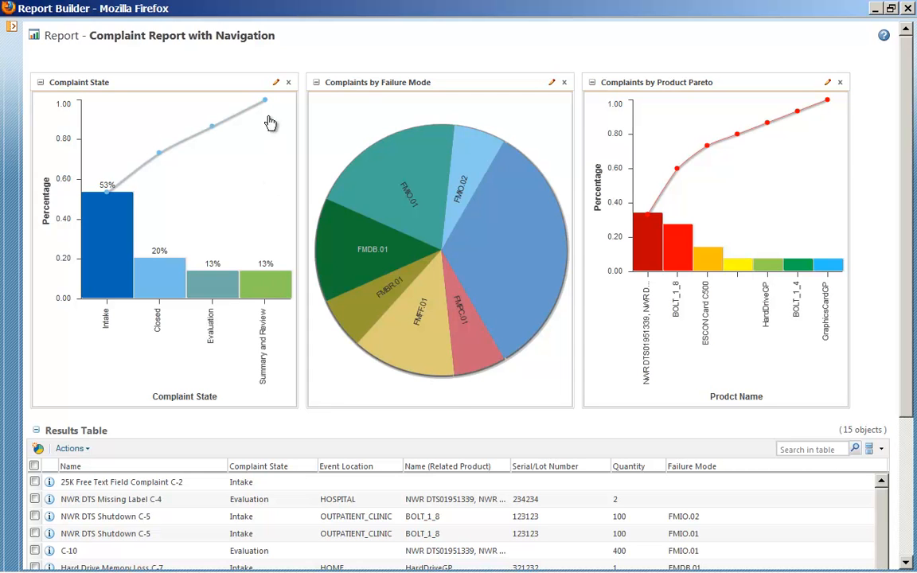
click(277, 86)
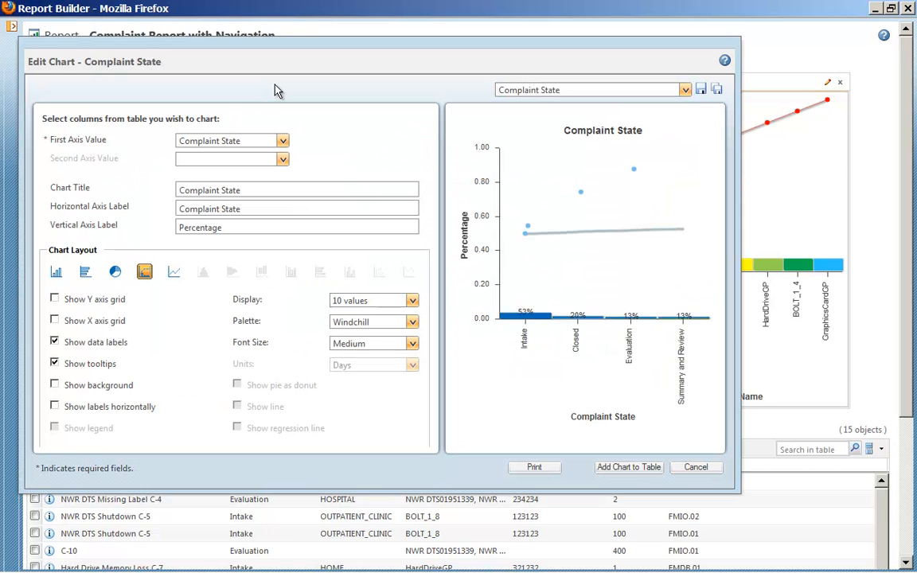
click(683, 90)
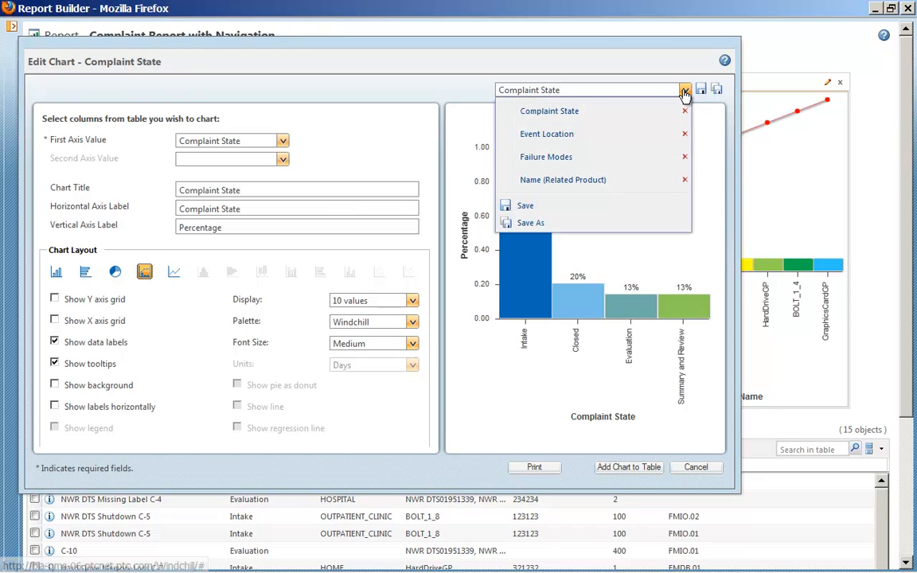
click(575, 137)
click(565, 90)
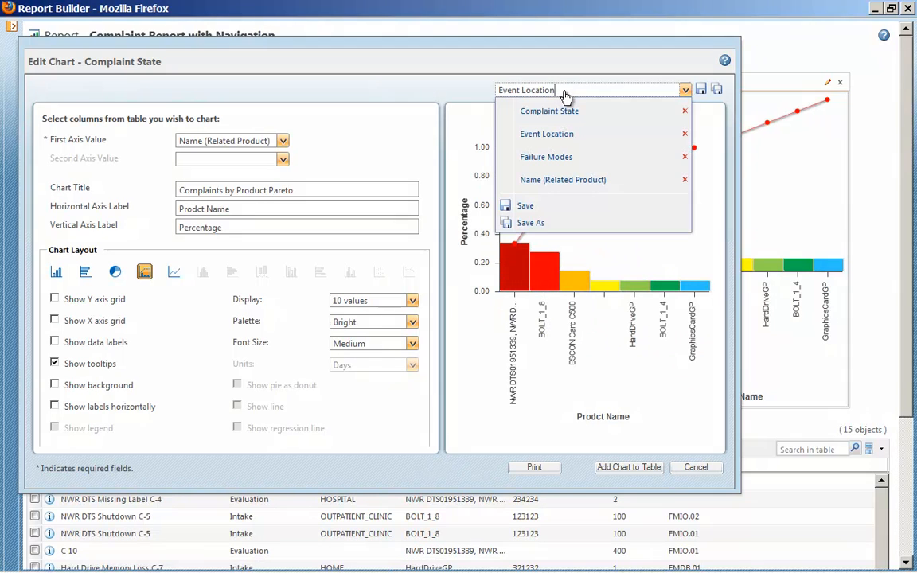
click(561, 157)
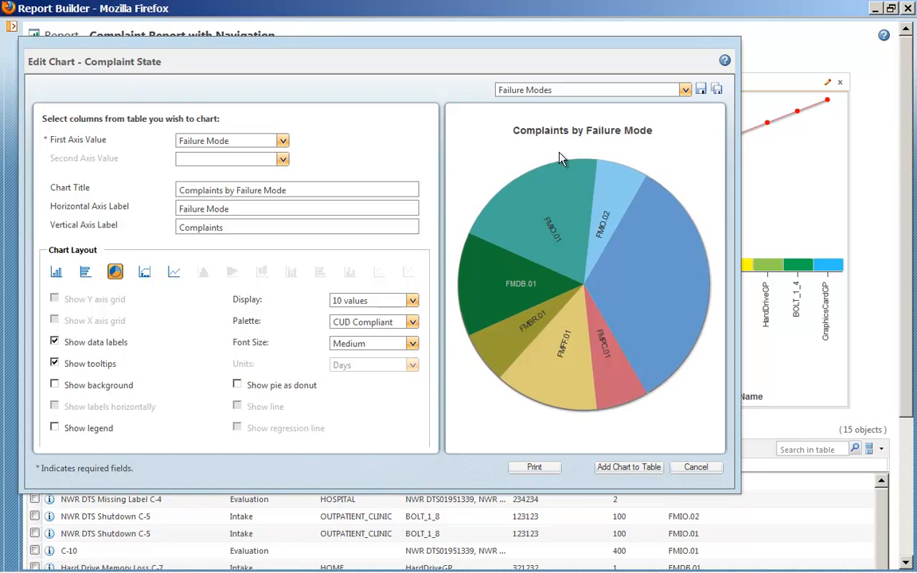
click(558, 93)
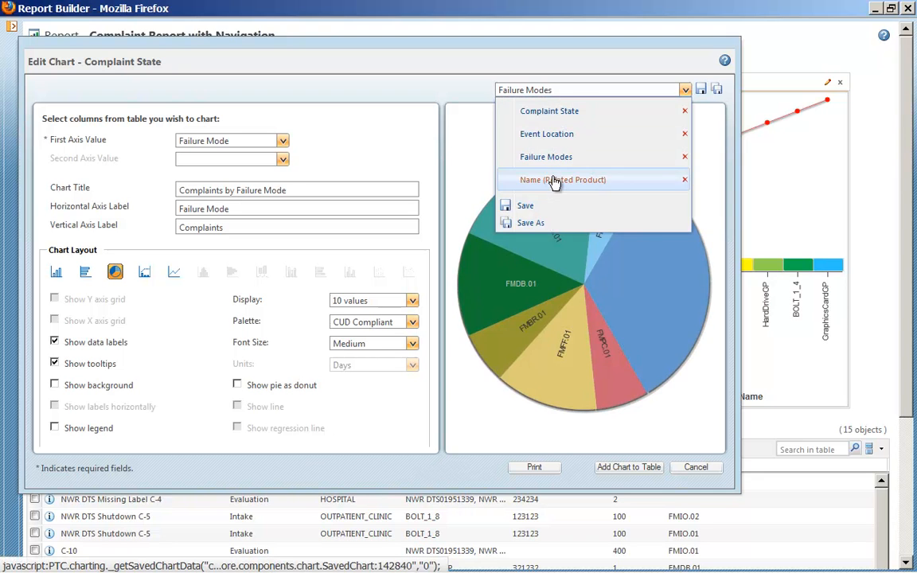
click(549, 180)
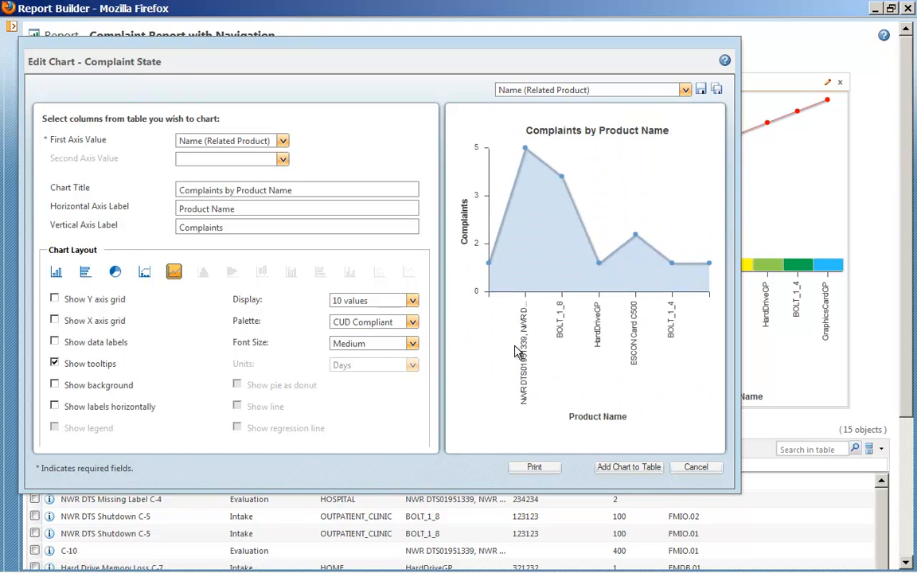
click(697, 469)
- Open the report criteria and examine the date picker and comparison options available for Resolution Date
mouse_move(121, 296)
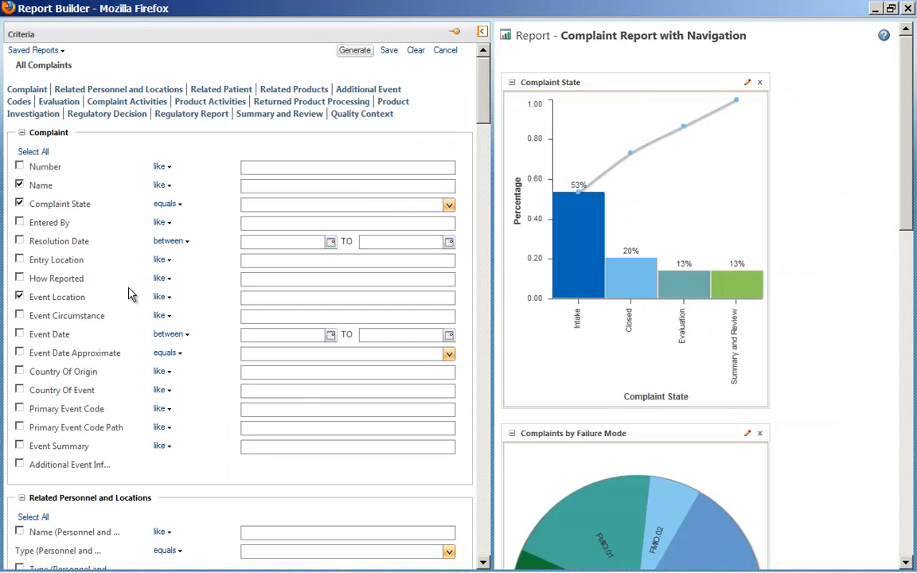
drag(62, 168, 32, 171)
click(330, 243)
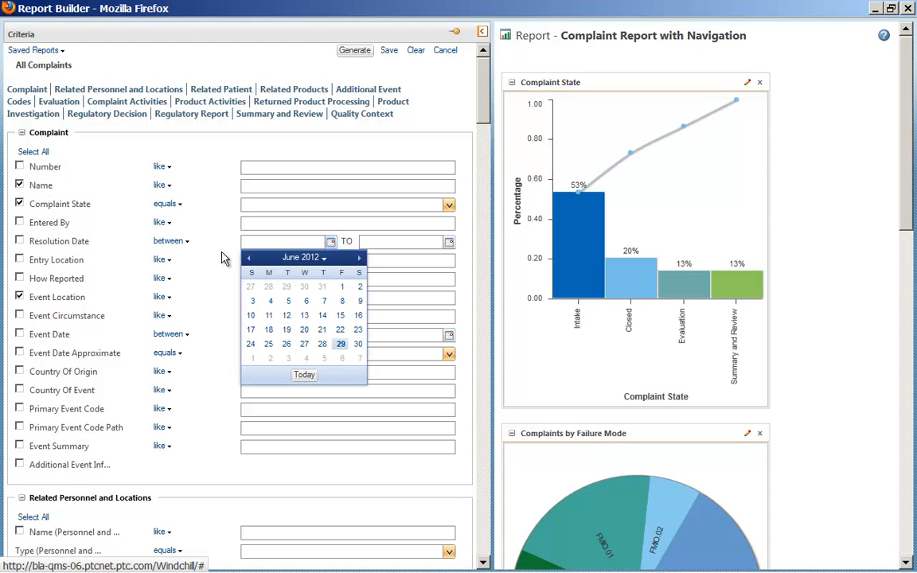
click(185, 243)
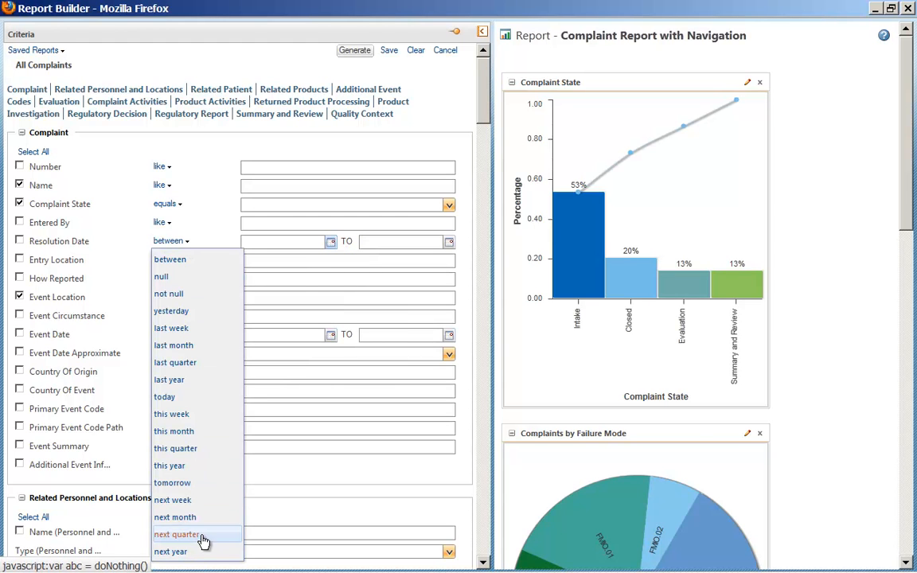
- Regenerate the report with the Entered By field included and widen the Name column of the Results Table
click(122, 221)
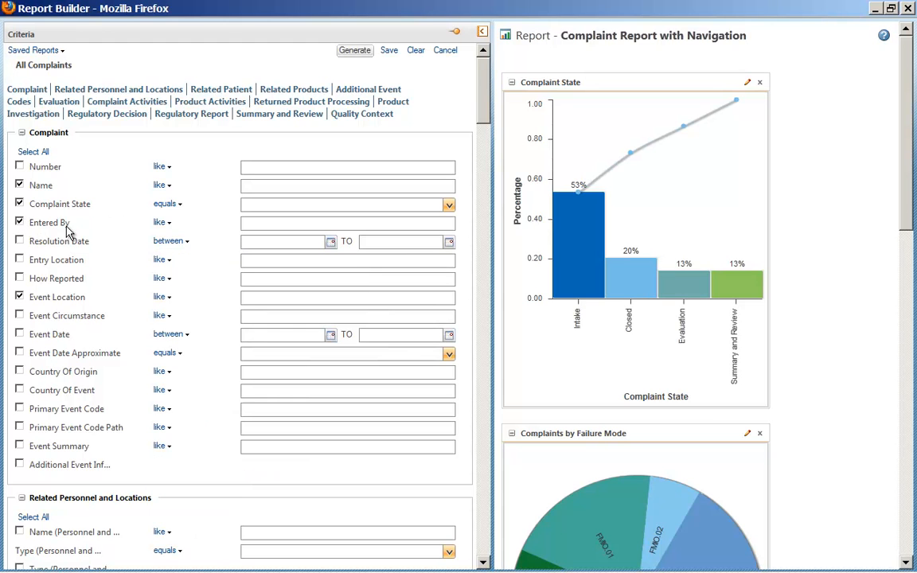
click(358, 54)
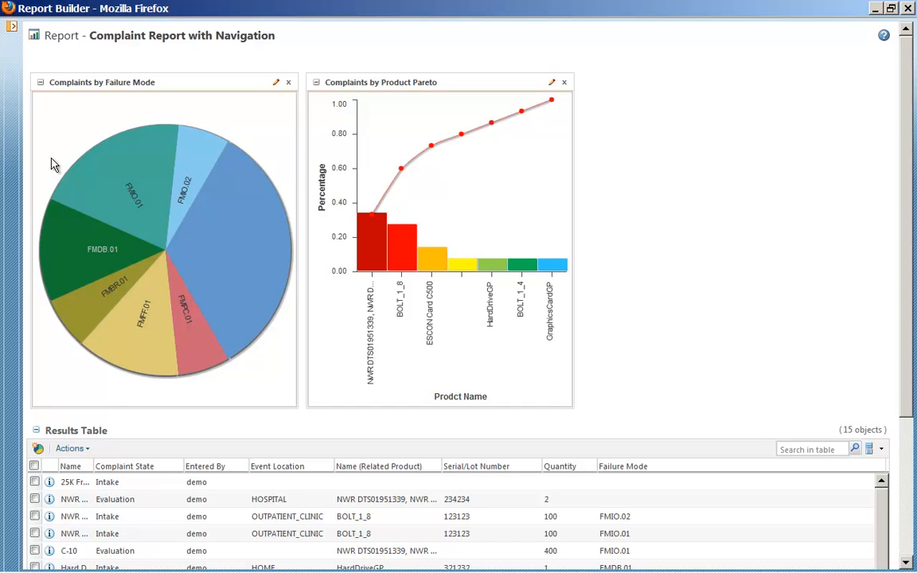
drag(96, 466, 193, 469)
- Filter the Results Table to the complaints for NWR DTS01951339, NWR Dialysis Therapy System using the Complaints by Product Pareto chart
drag(904, 202, 916, 315)
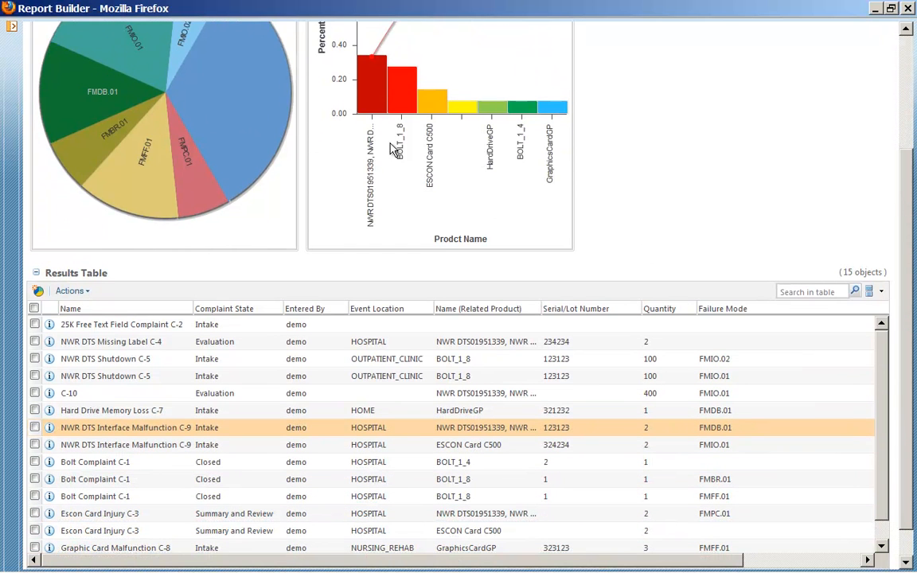
mouse_move(369, 105)
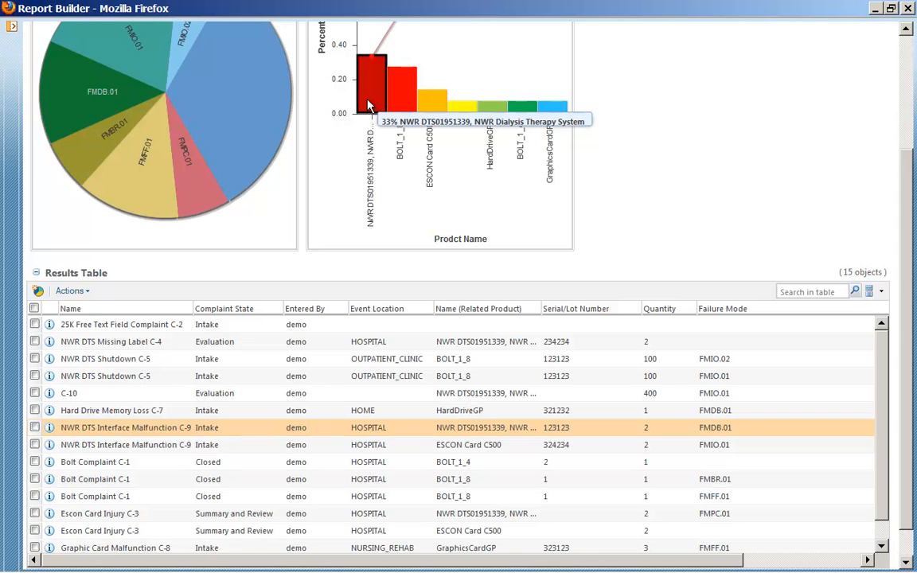
drag(844, 272, 883, 271)
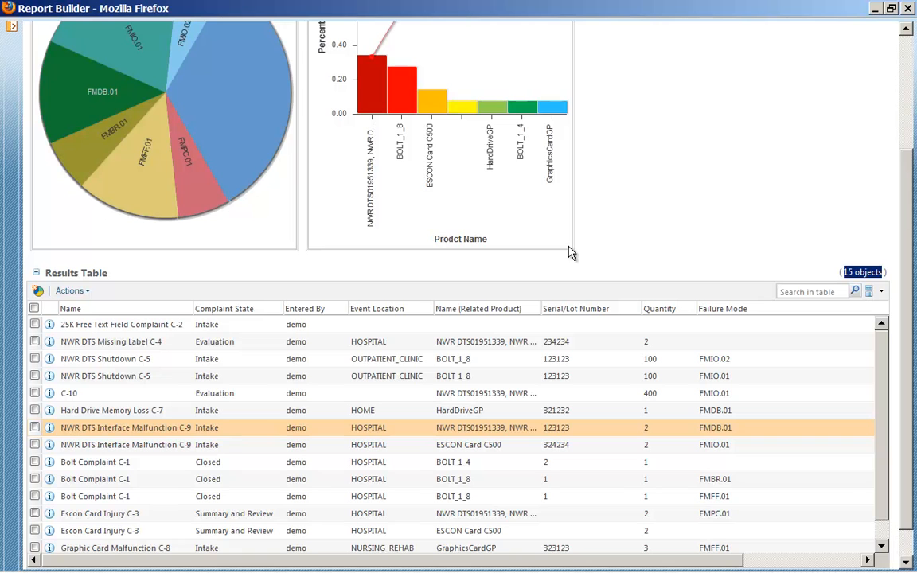
click(376, 103)
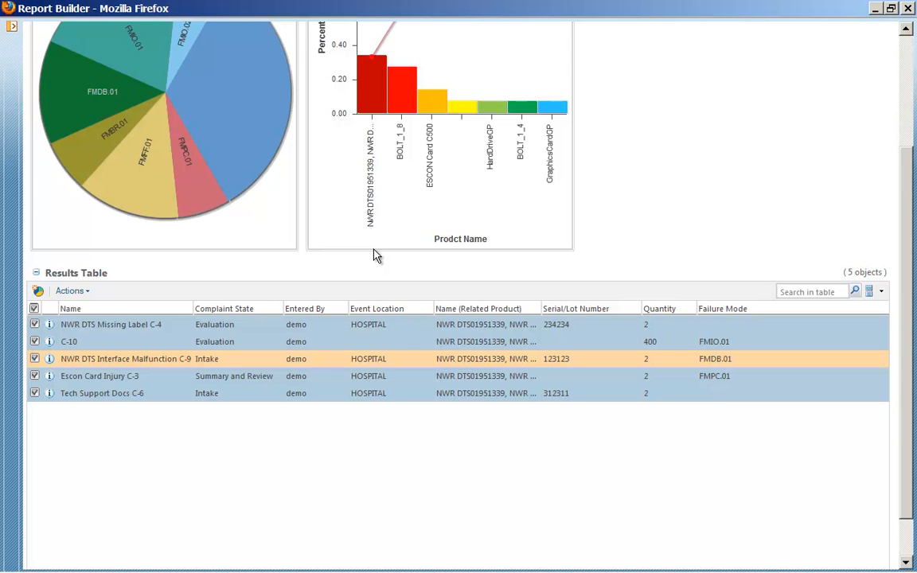
- Filter the results to failure mode FMPC.01 through the pie chart and open the details of the Escon Card Injury C-3 complaint
mouse_move(206, 195)
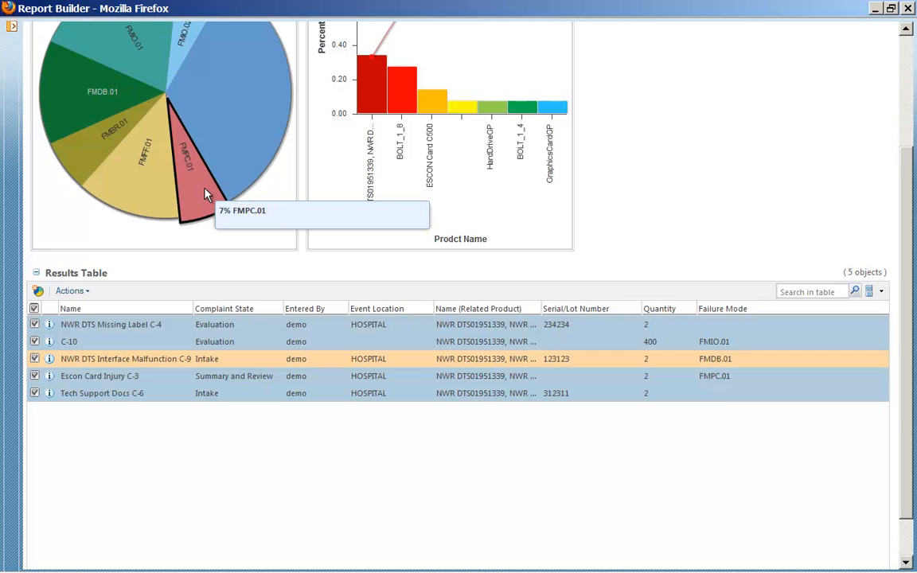
click(205, 195)
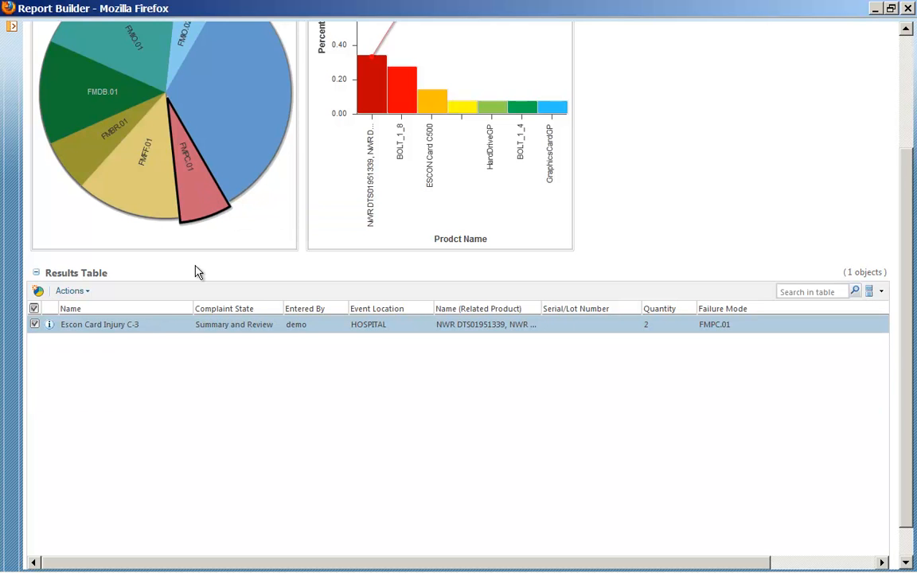
click(49, 326)
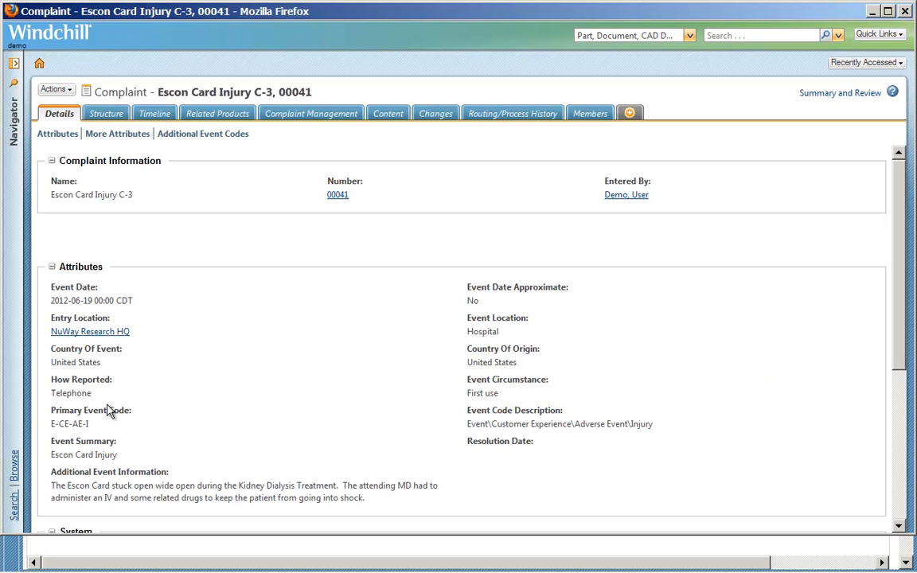
- View the complaint's management information and expand both products under Product Activities to see their related activities
click(304, 116)
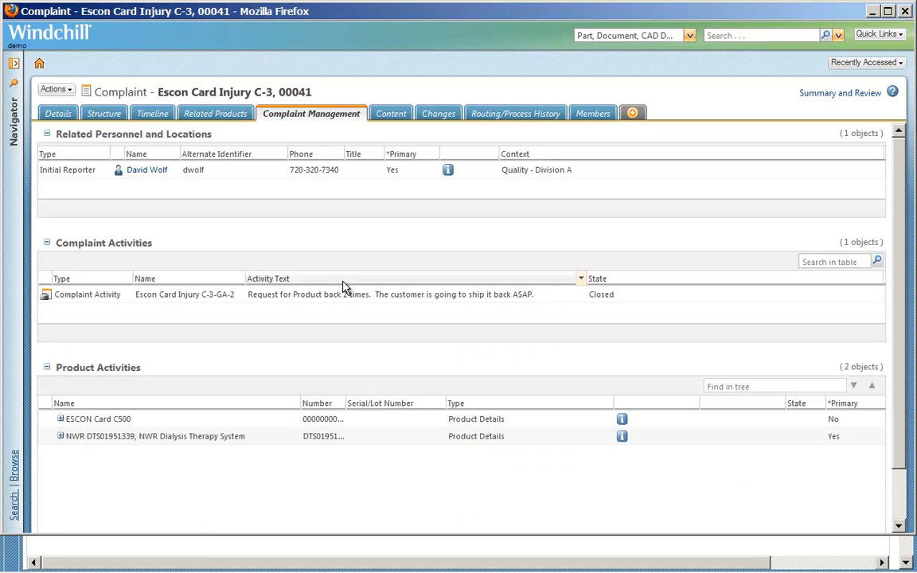
click(61, 419)
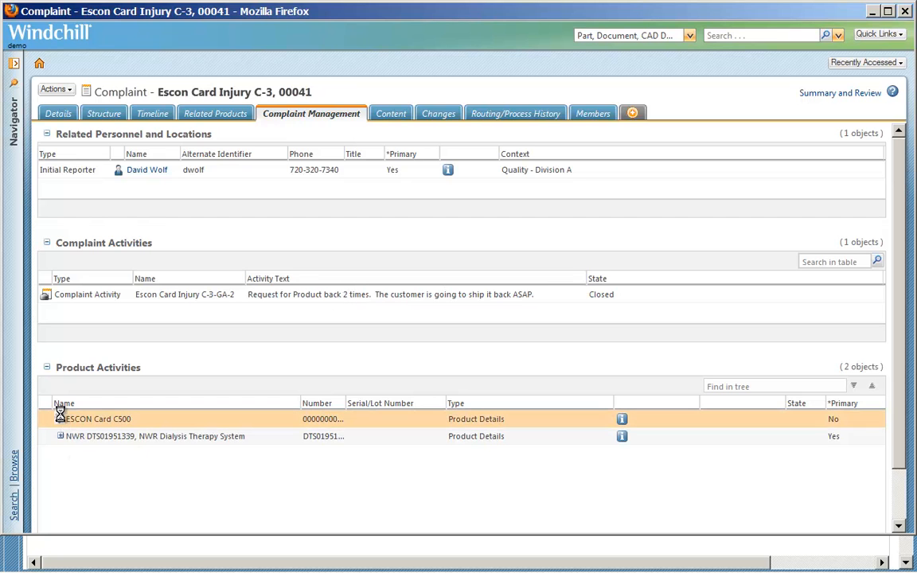
click(61, 454)
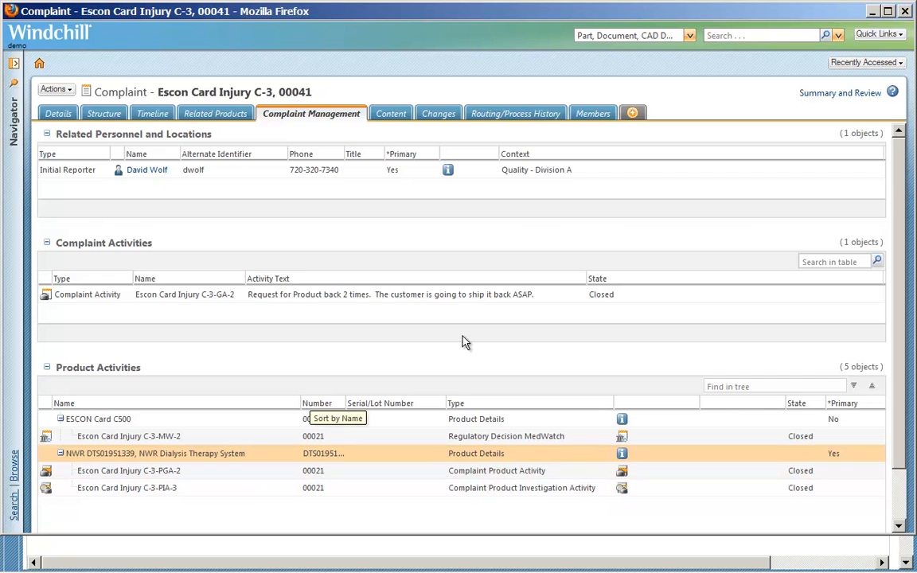
- Review the complaint's members under the Complaint Creator role and display its lifecycle progress from the Summary and Review state
click(590, 116)
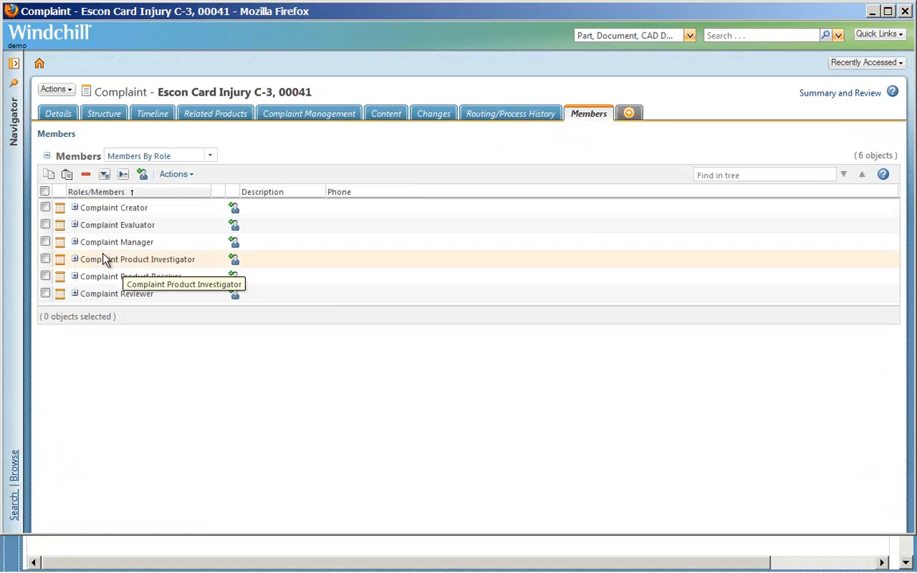
click(74, 208)
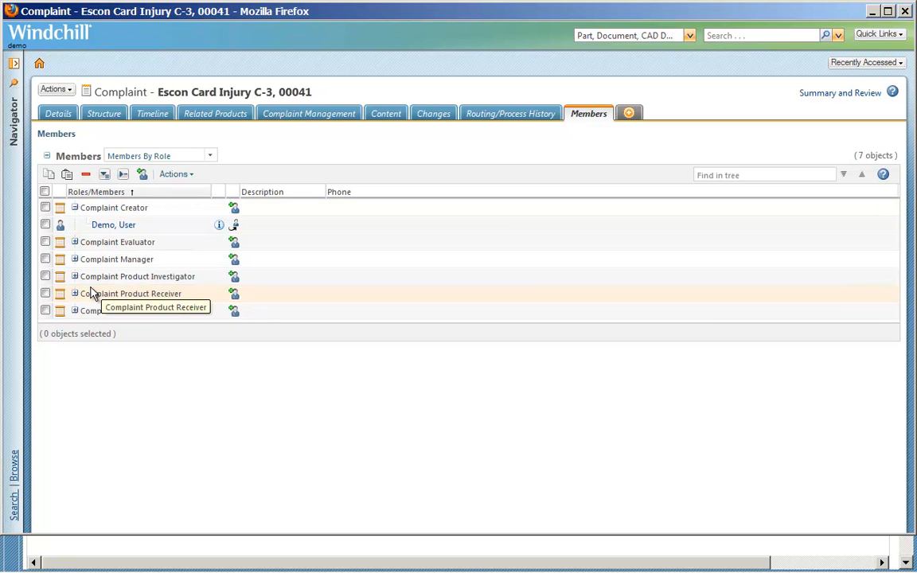
click(859, 94)
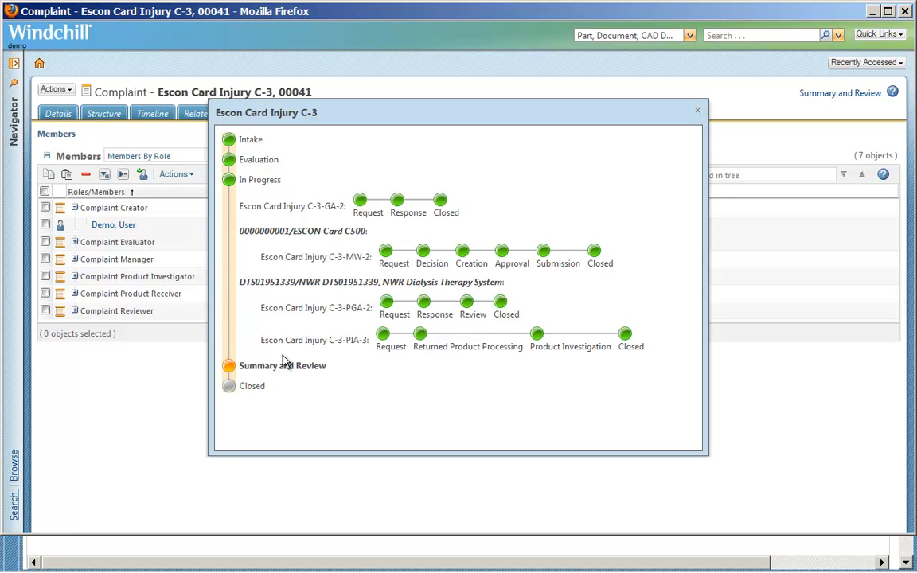
- Close the complaint's lifecycle progress, the complaint window and the complaint report to return to the home page
drag(327, 367, 247, 369)
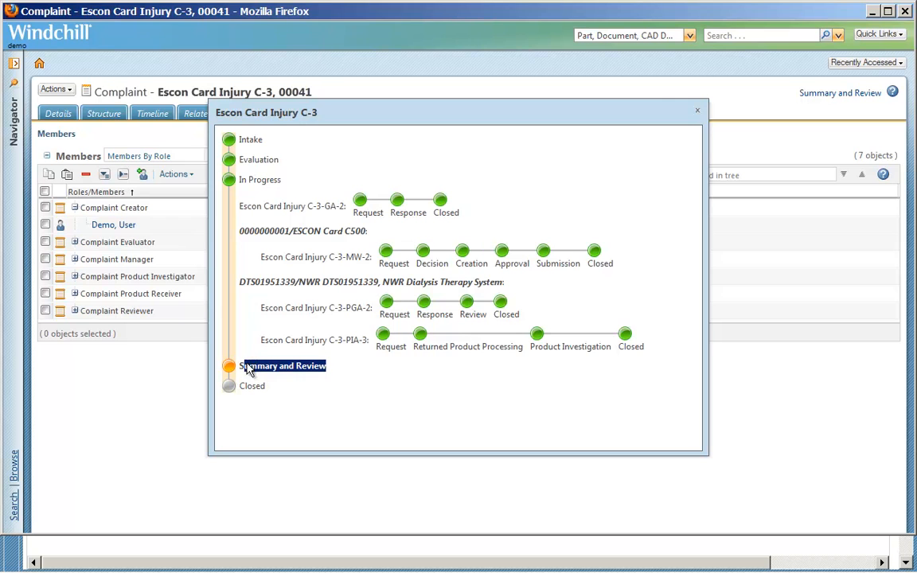
click(696, 114)
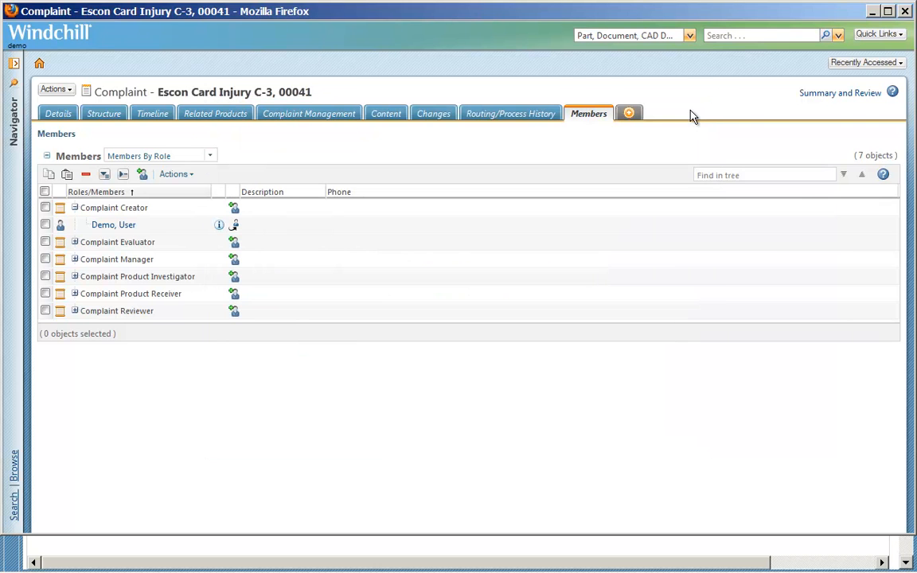
click(905, 11)
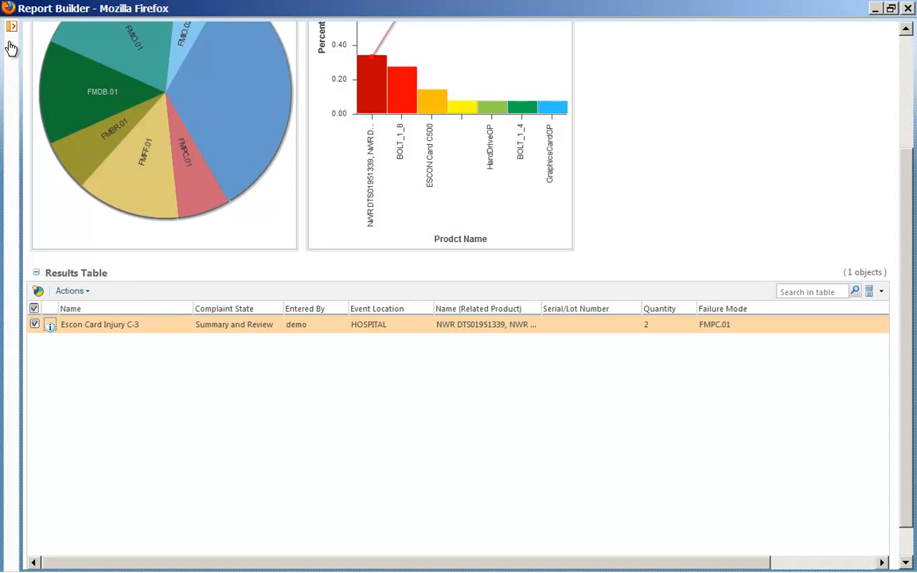
click(906, 6)
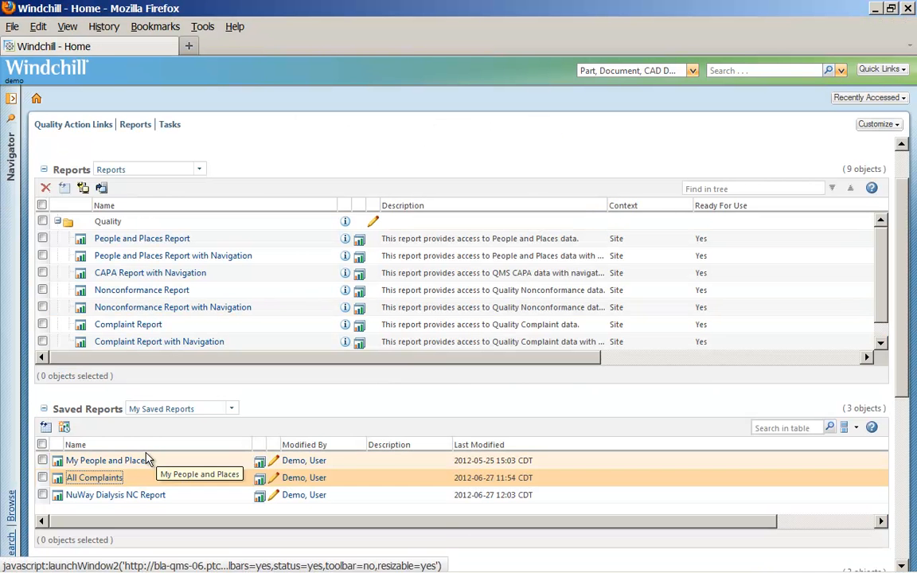
- Run the saved NuWay Dialysis NC Report in a maximized window and view its charts and Results Table
click(133, 497)
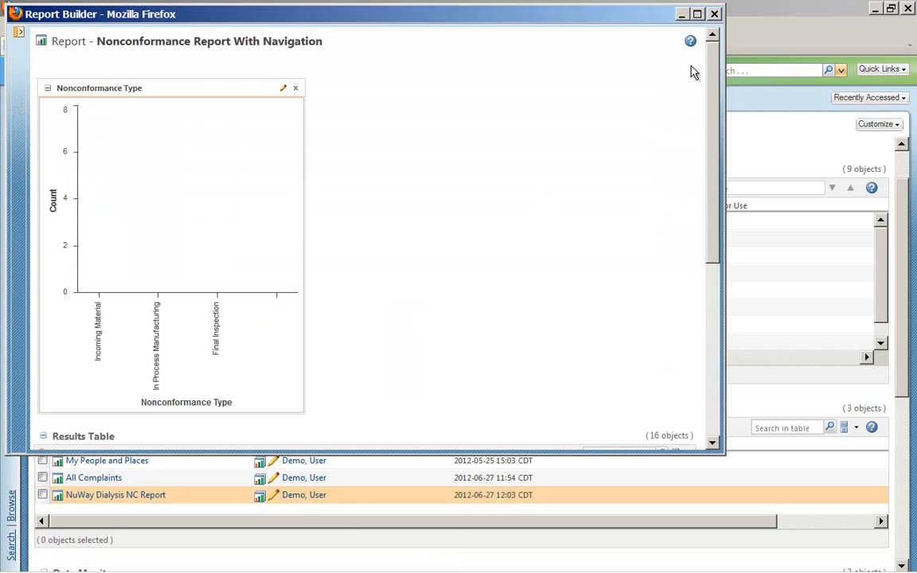
click(697, 15)
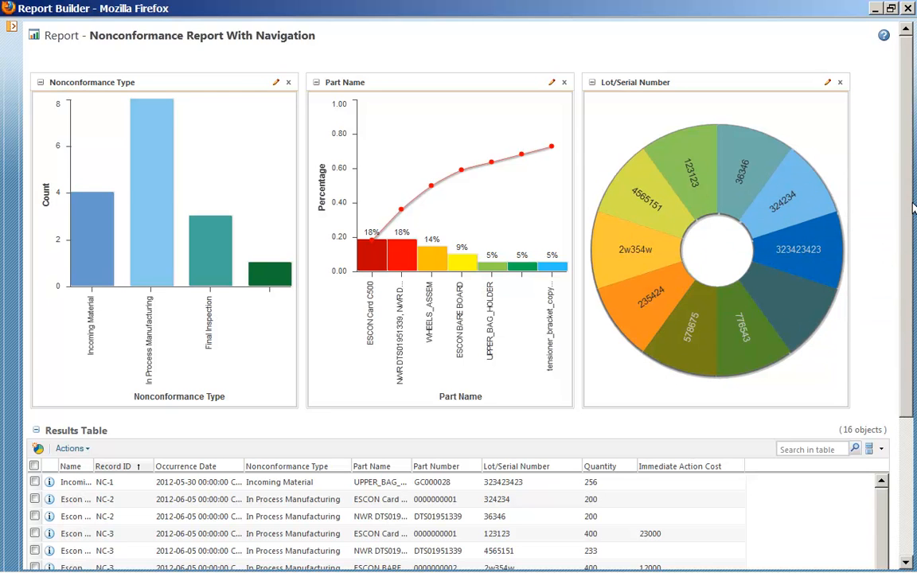
scroll(912, 214, down, 3)
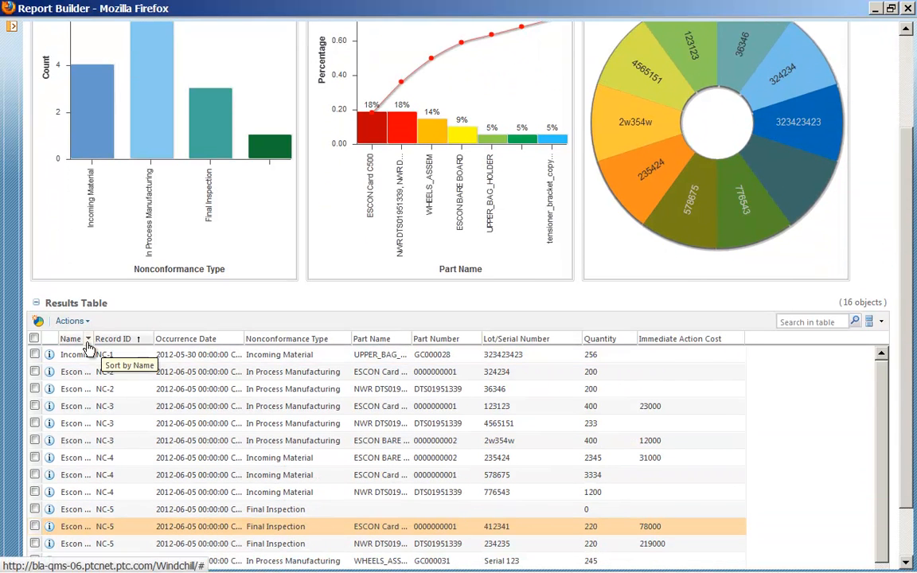
- Widen the Results Table's Name column to fit the full names and choose the ESCON Card C500 bar in the Part Name chart
drag(94, 343, 158, 342)
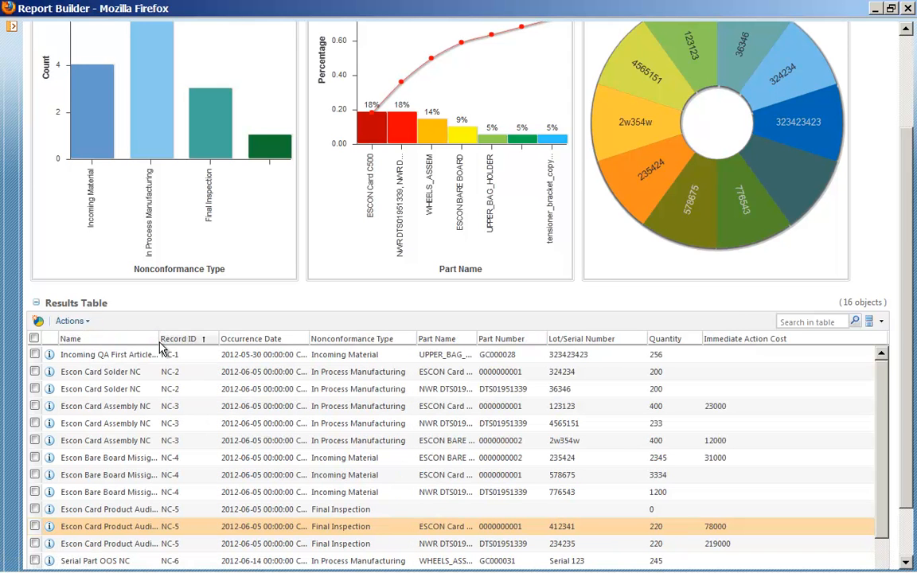
scroll(886, 401, down, 1)
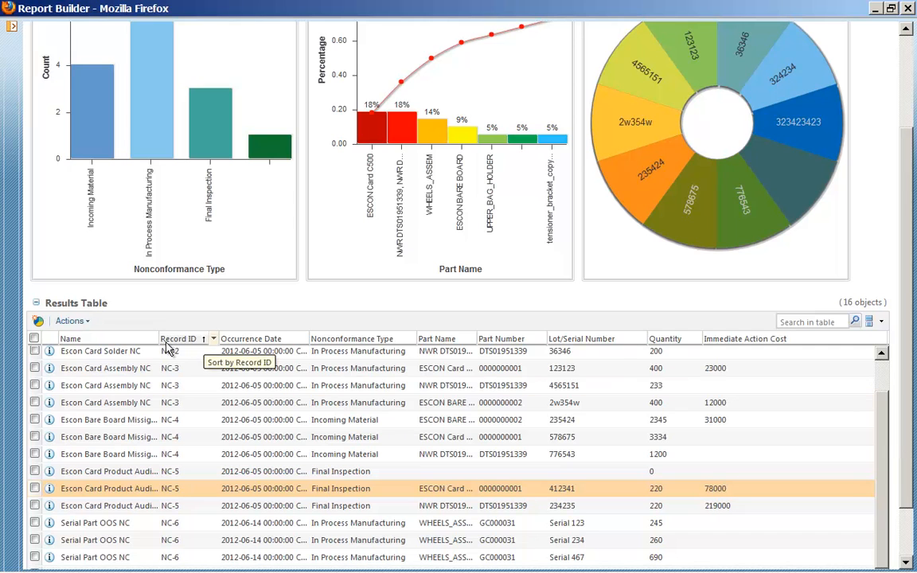
drag(157, 342, 277, 360)
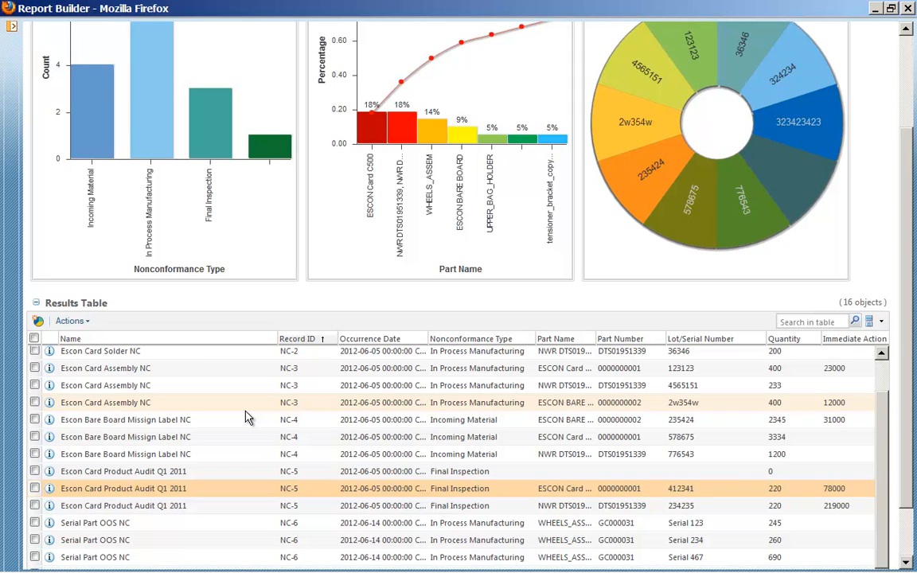
mouse_move(368, 141)
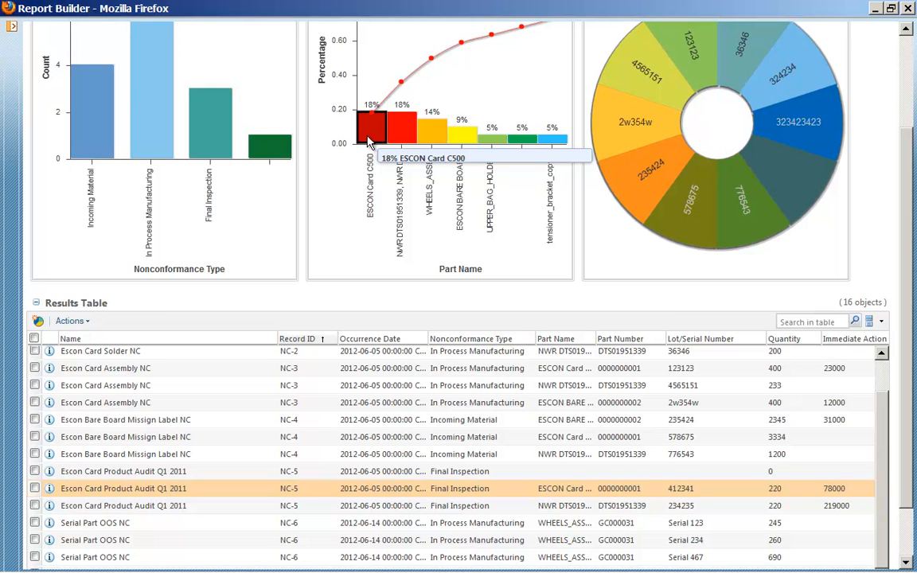
click(368, 141)
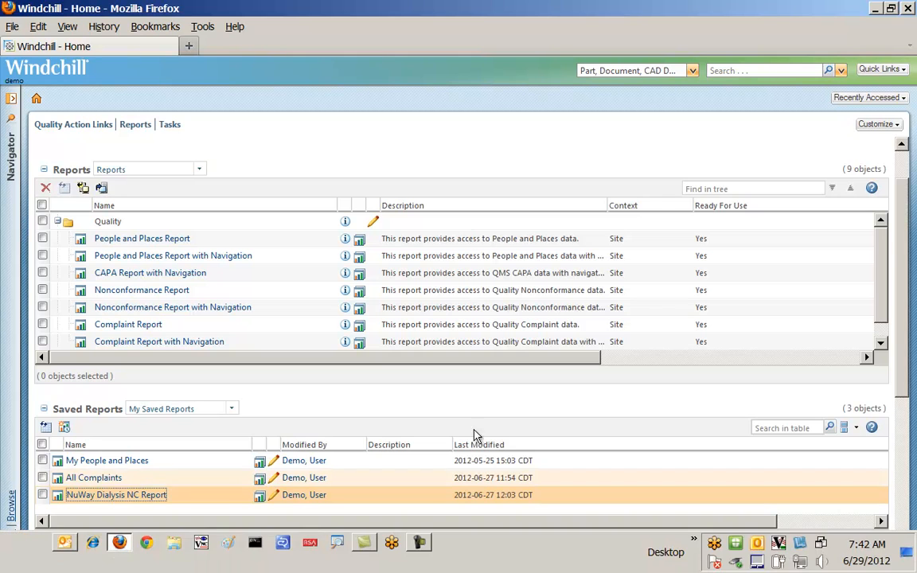
- Start a new data monitor based on the saved NuWay Dialysis NC Report
drag(900, 256, 915, 410)
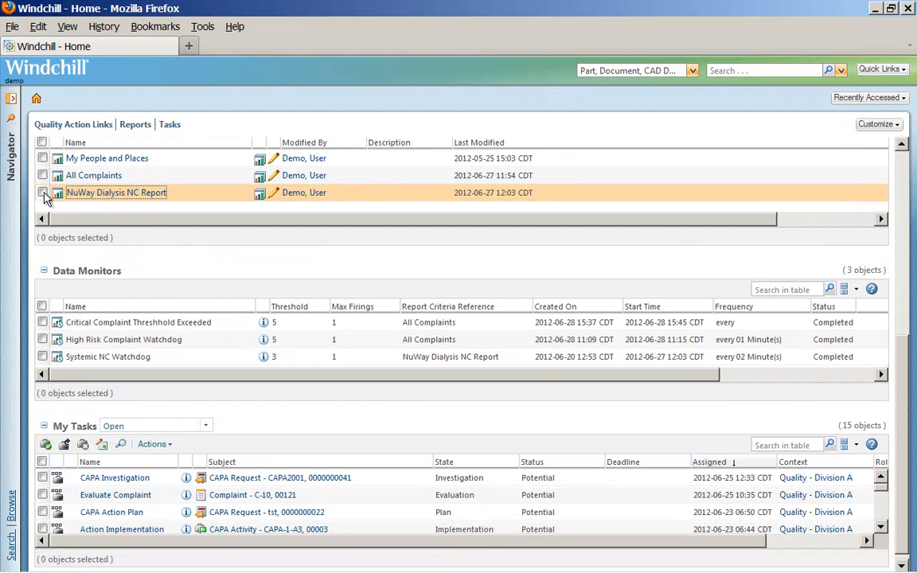
scroll(908, 337, up, 1)
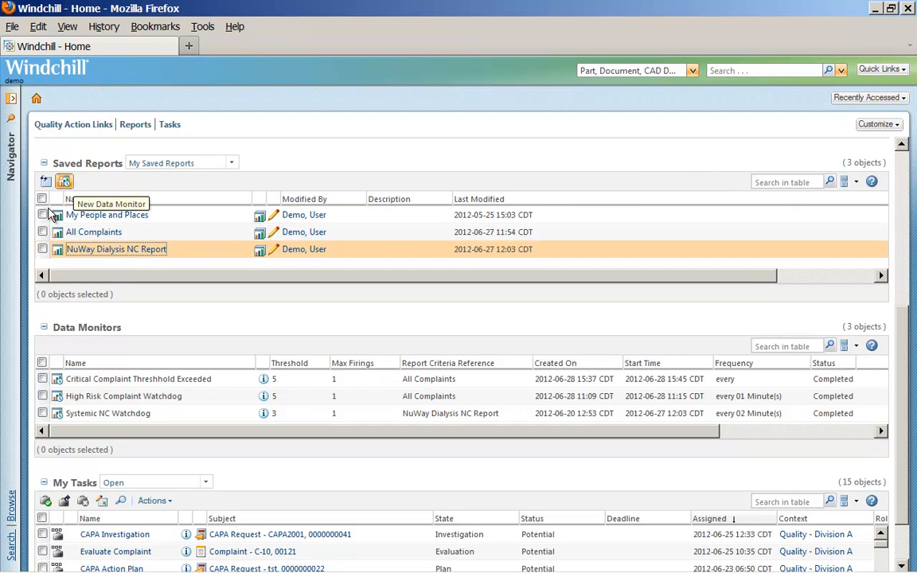
click(43, 249)
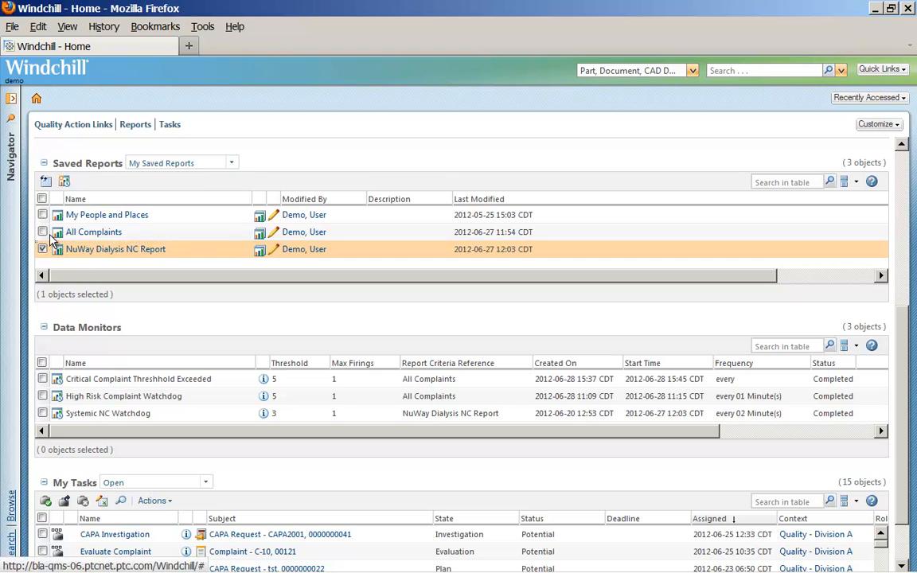
click(64, 183)
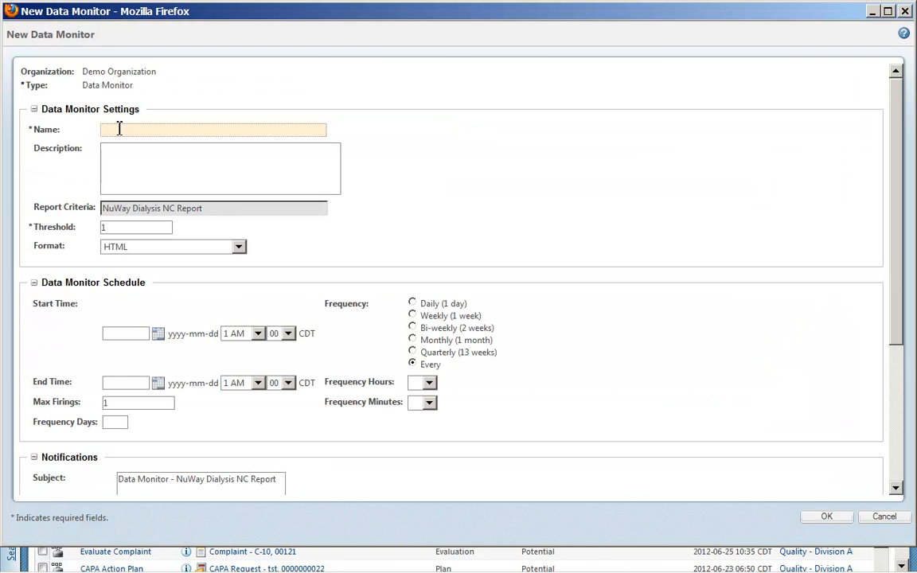
- Review the new data monitor's threshold, schedule, and notification subject and message, and cancel its creation
drag(129, 229, 97, 230)
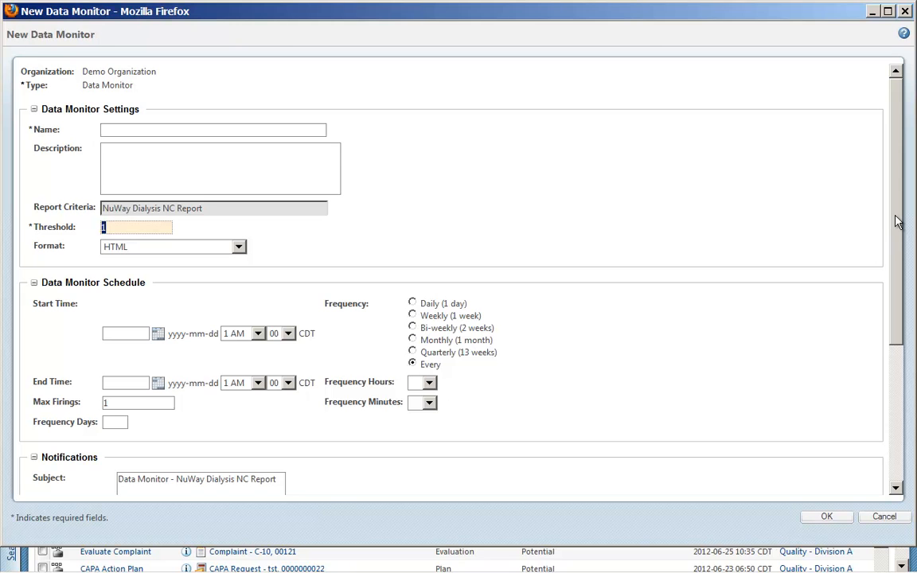
drag(896, 221, 914, 358)
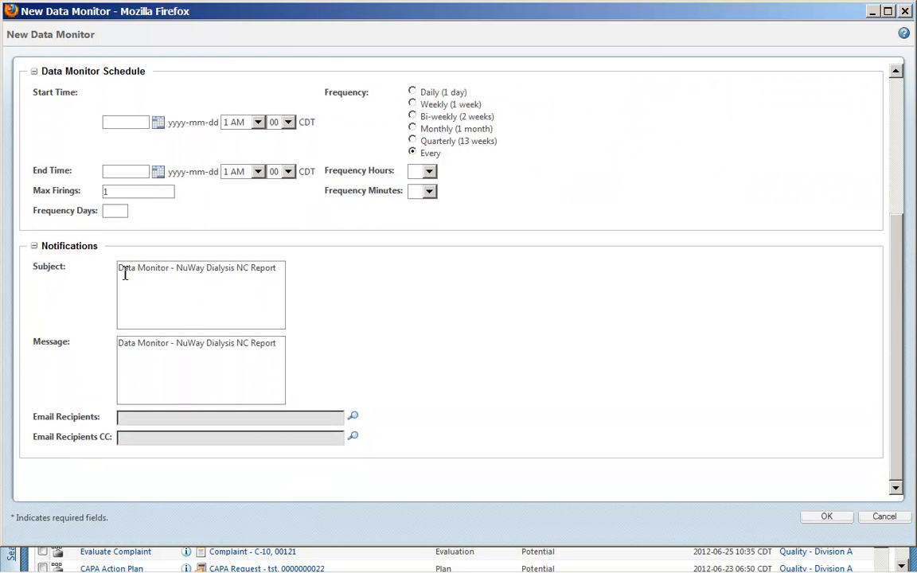
drag(123, 270, 266, 282)
drag(278, 356, 100, 343)
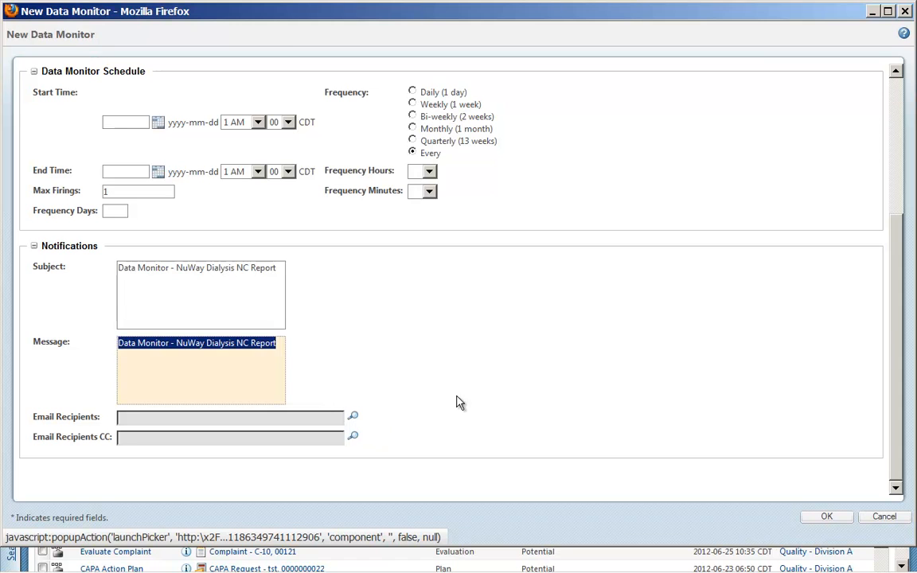
click(890, 517)
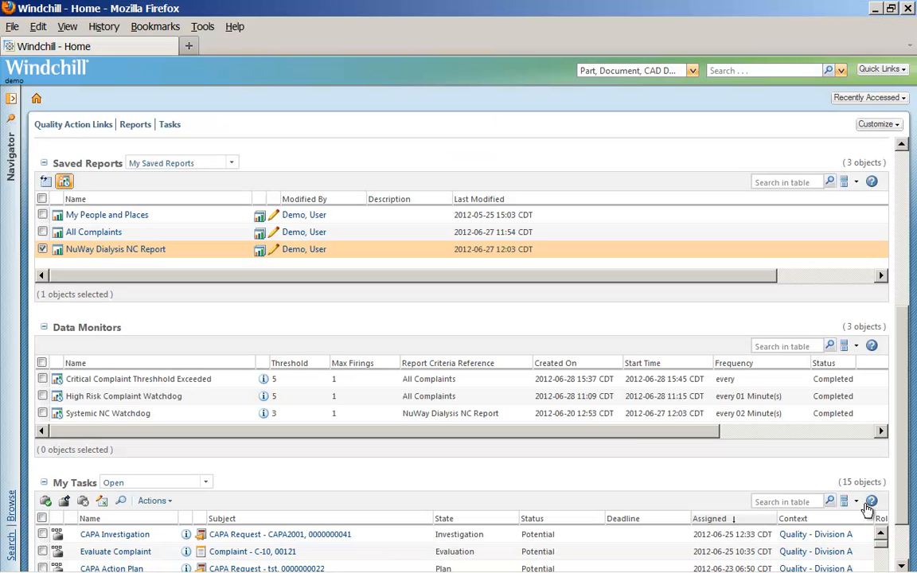
- Open the Critical Complaint Threshhold Exceeded data monitor and display its executed report
drag(904, 343, 913, 430)
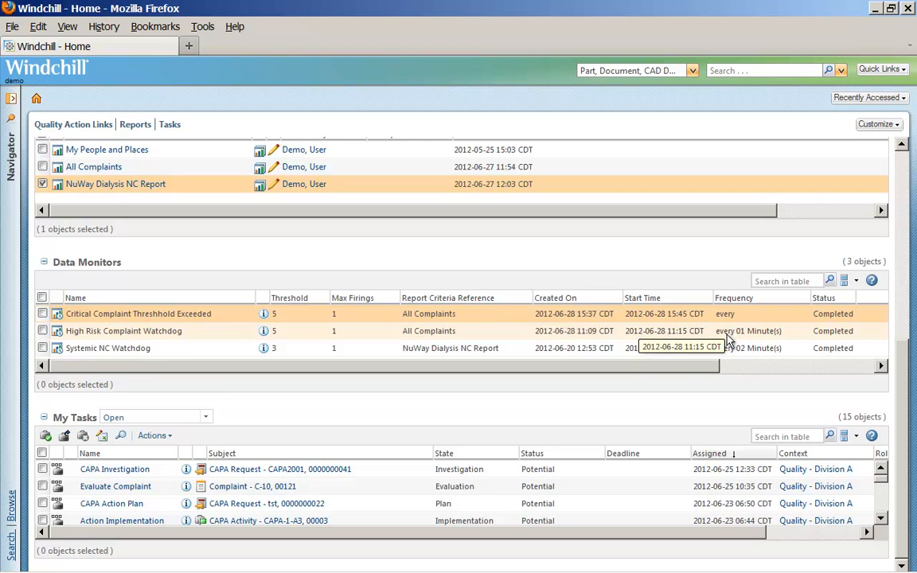
click(262, 317)
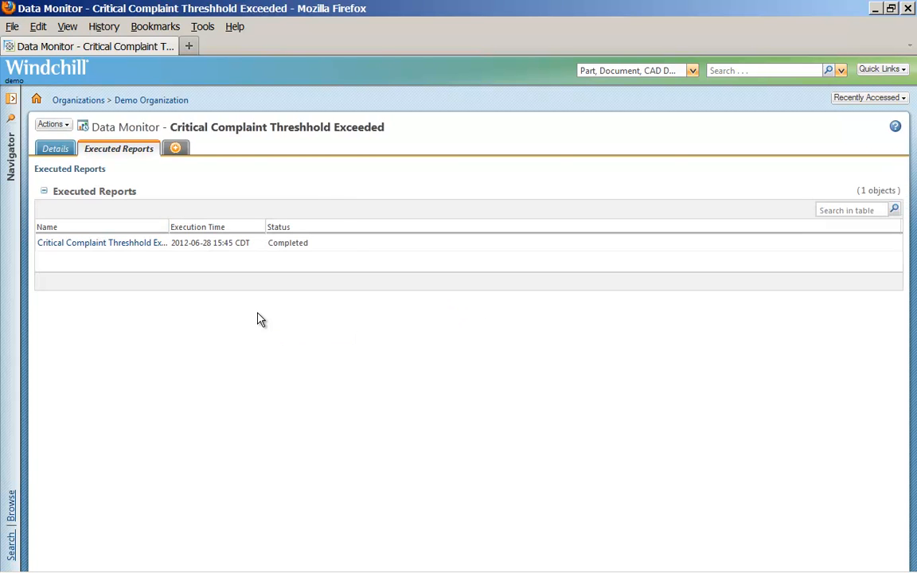
click(129, 250)
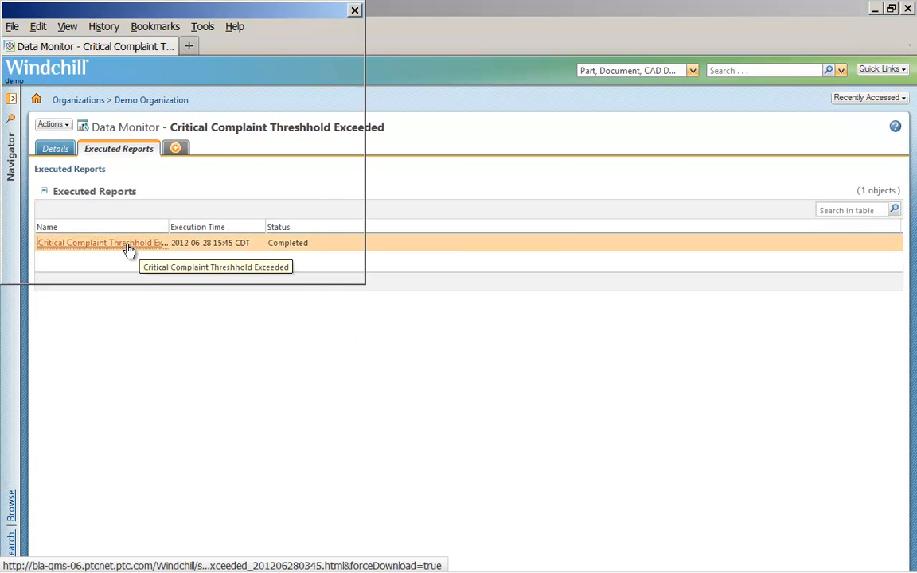
click(250, 243)
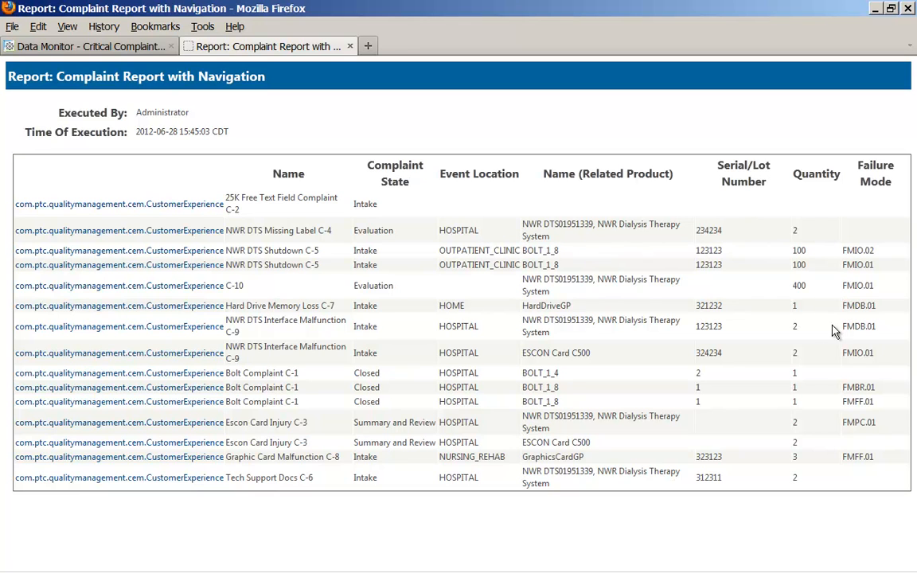
- Open the NWR DTS Interface Malfunction C-9 complaint from the report and view its change requests and the related products in its structure
click(157, 357)
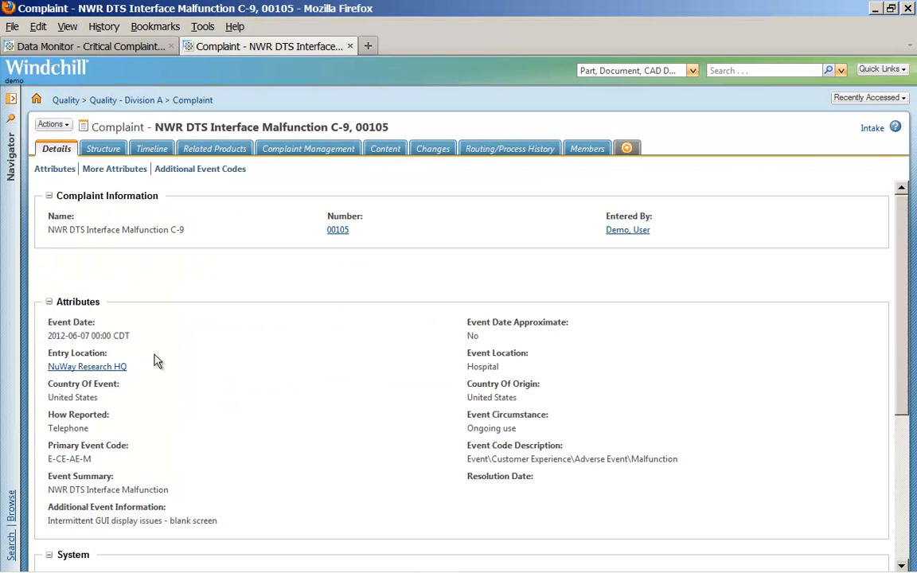
click(429, 152)
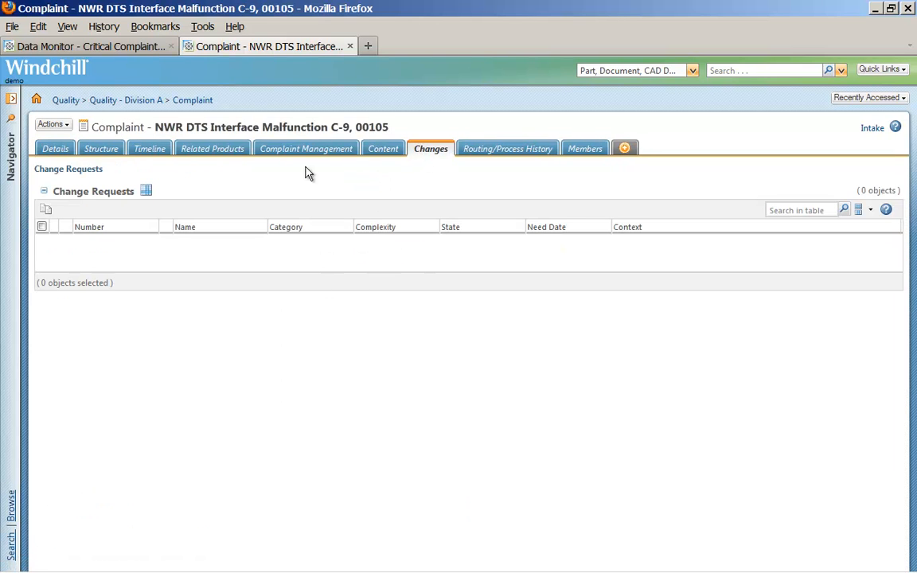
click(109, 150)
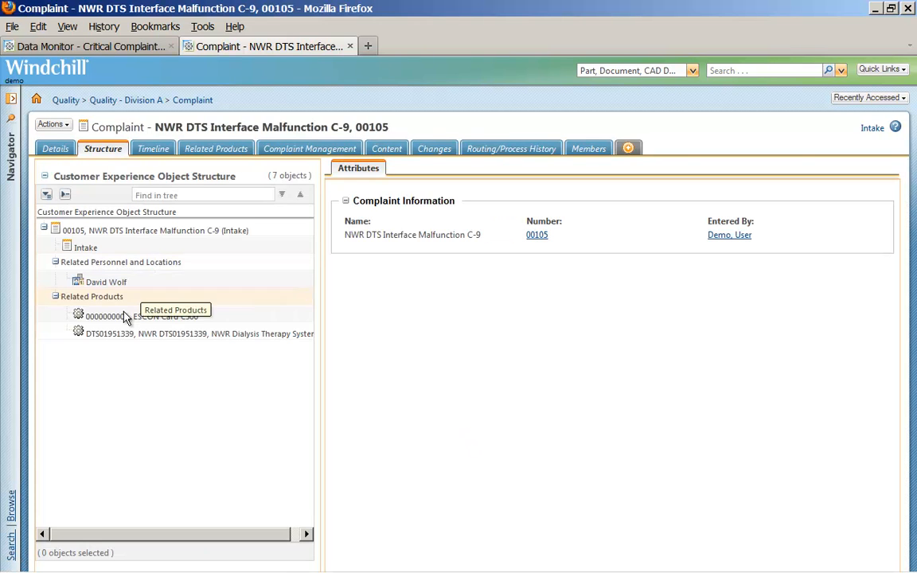
click(137, 298)
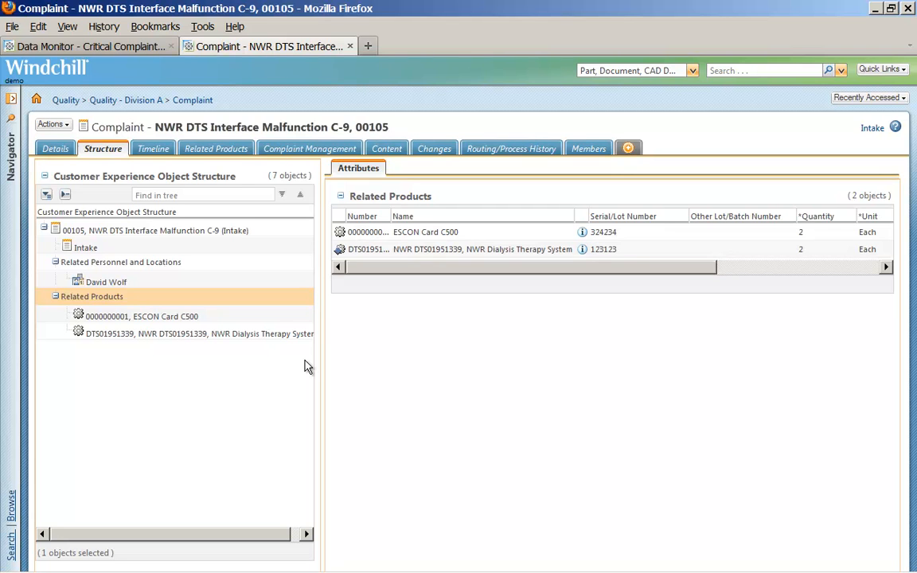
mouse_move(425, 568)
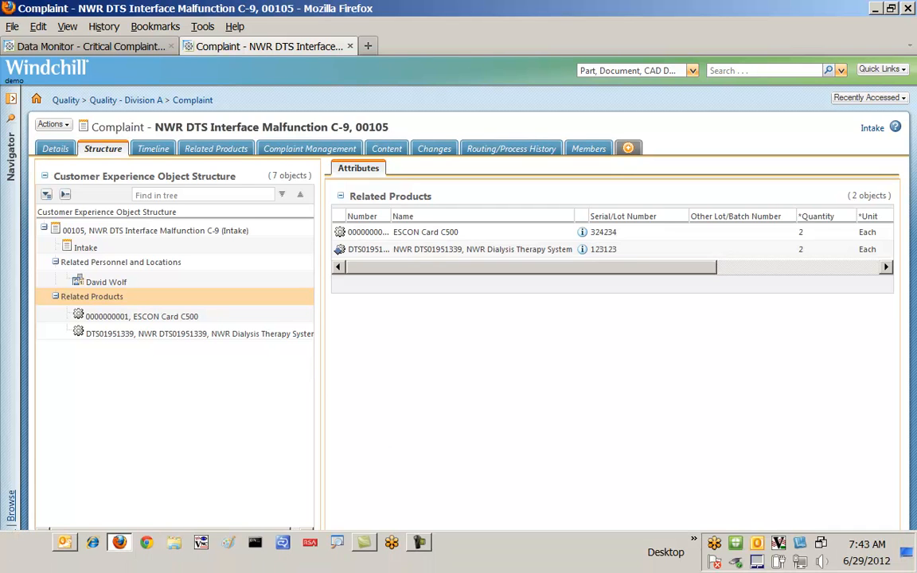
click(364, 544)
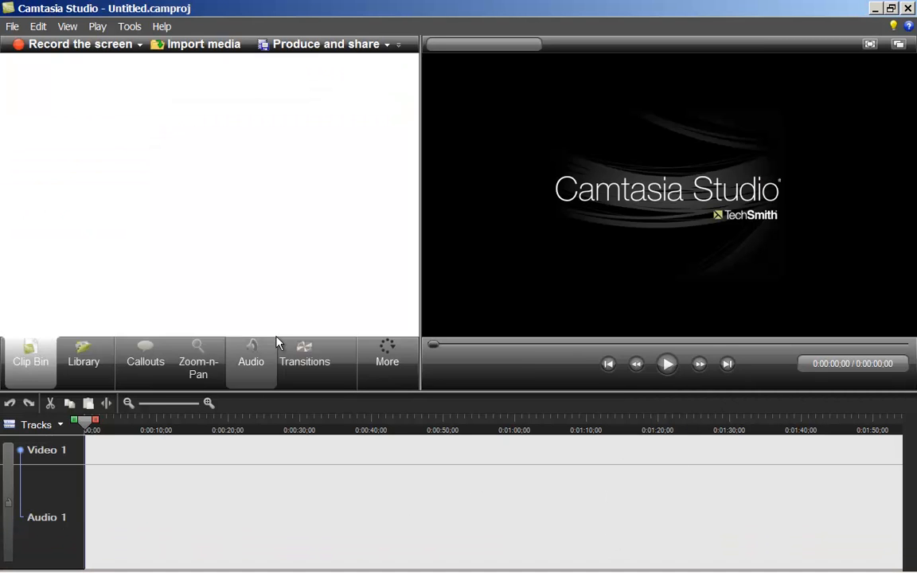
mouse_move(629, 566)
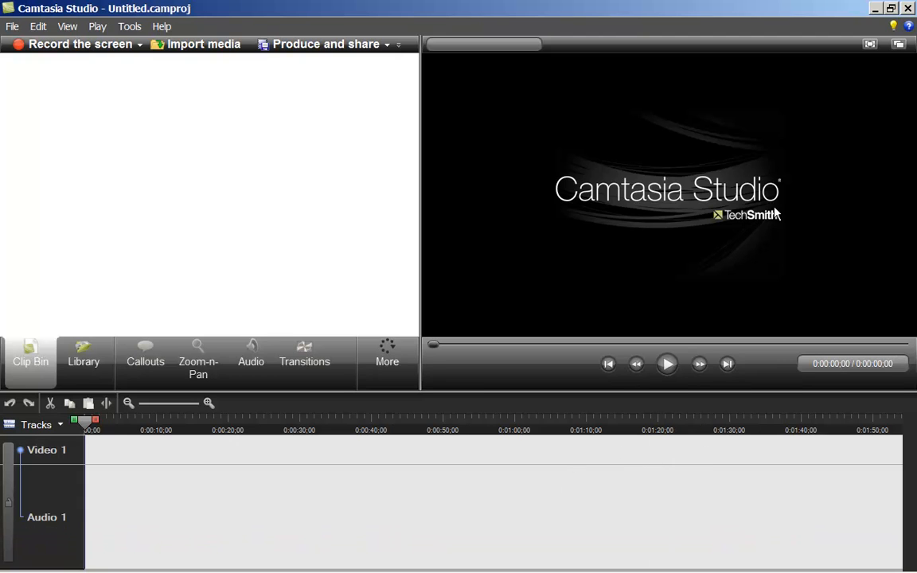
mouse_move(288, 571)
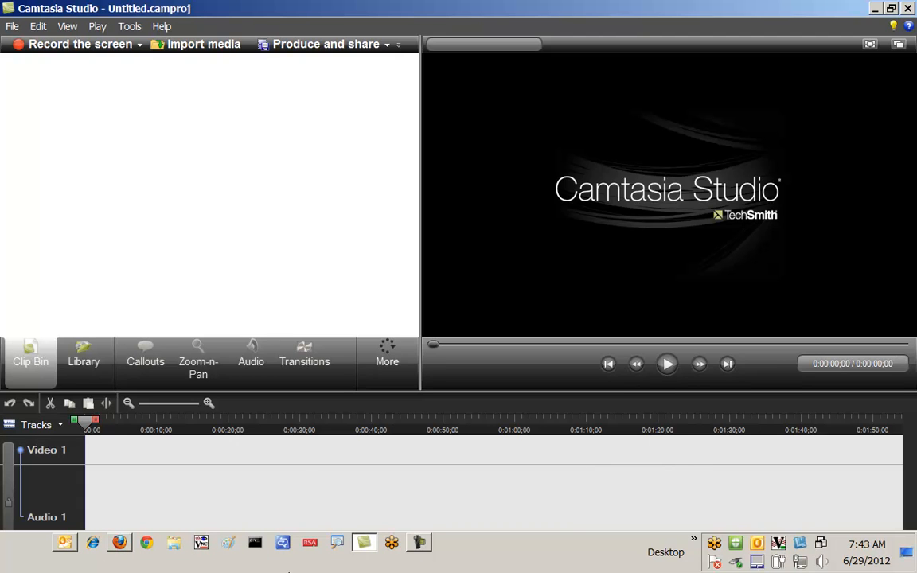